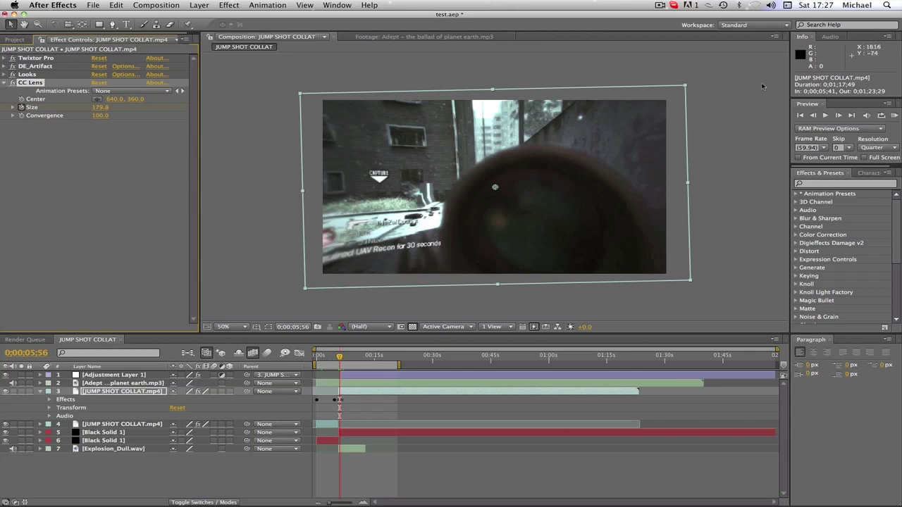
- Step backward frame by frame through the CC Lens size animation to 0;00;05;40, just before the clip's cut
click(815, 115)
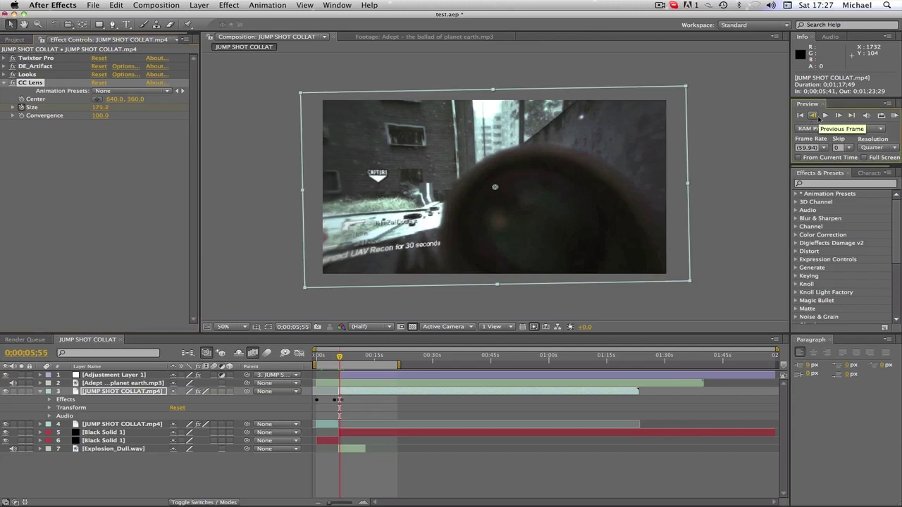
click(815, 116)
click(825, 117)
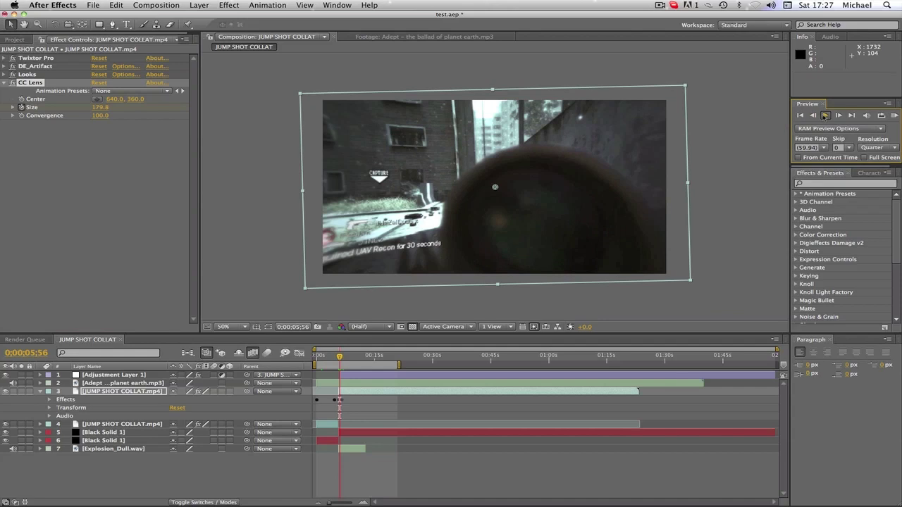
click(779, 127)
click(815, 116)
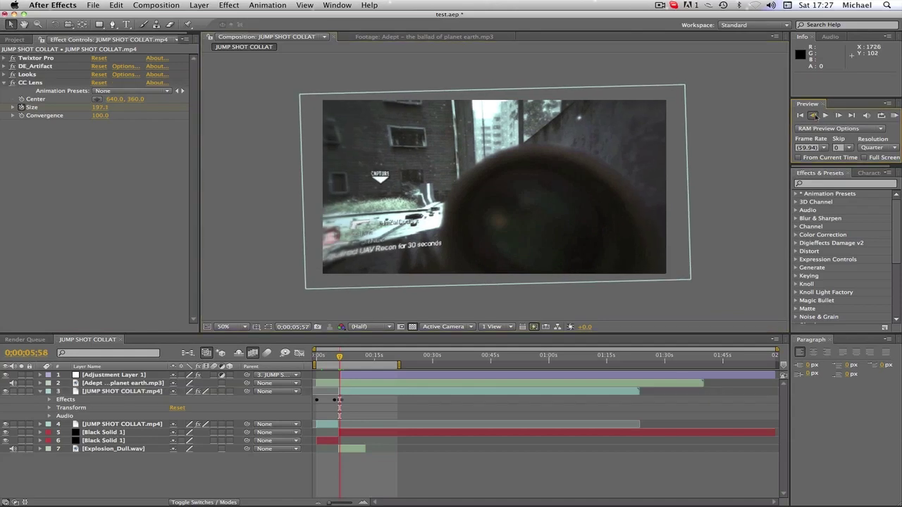
click(815, 117)
click(815, 116)
click(815, 117)
click(815, 116)
click(815, 116)
click(815, 116)
click(815, 116)
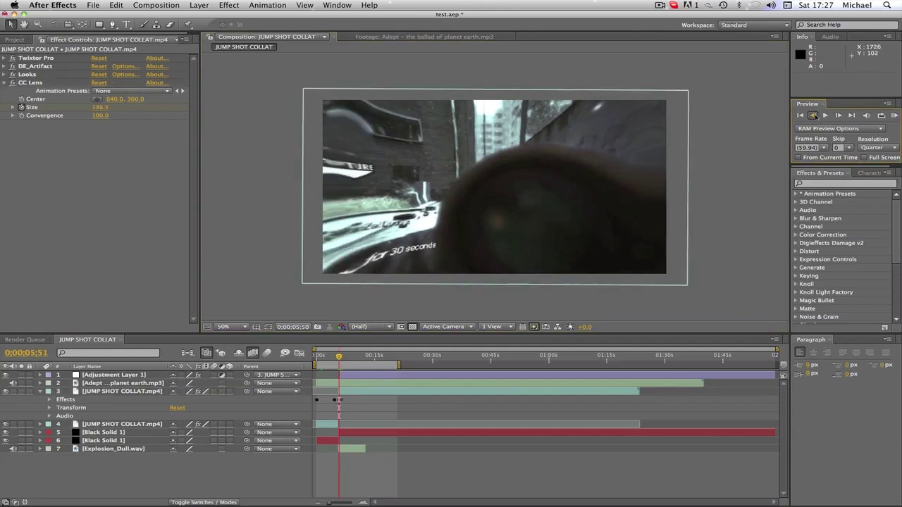
click(815, 116)
click(815, 116)
click(814, 117)
click(815, 116)
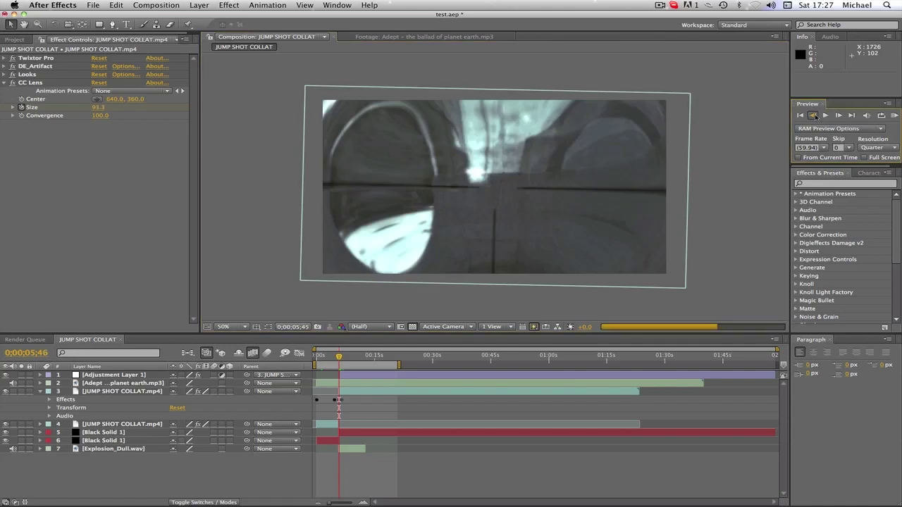
click(815, 116)
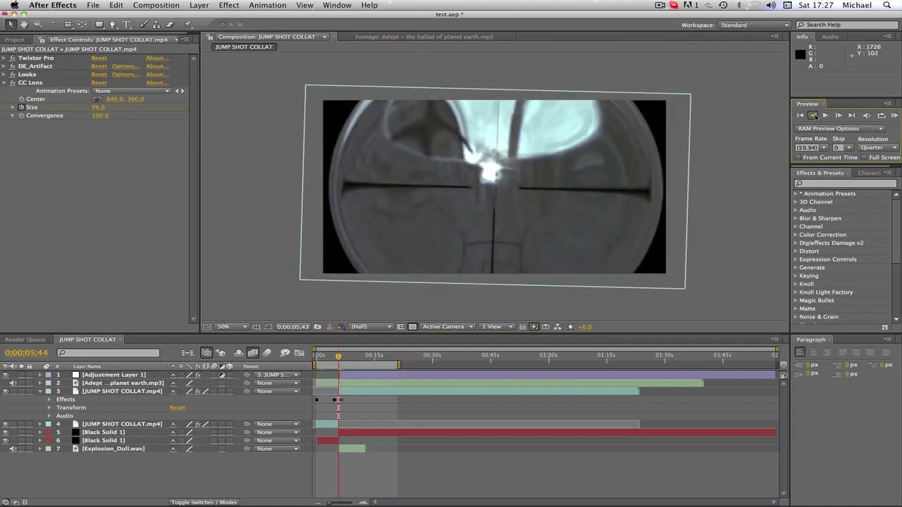
click(814, 116)
click(815, 117)
click(815, 117)
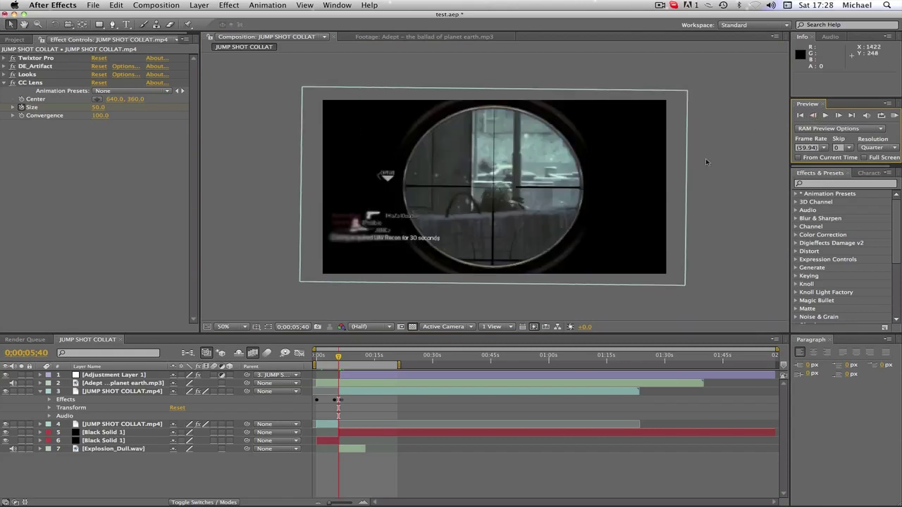
- Step forward frame by frame from the cut to 0;00;05;44 to examine the lens distortion
click(839, 116)
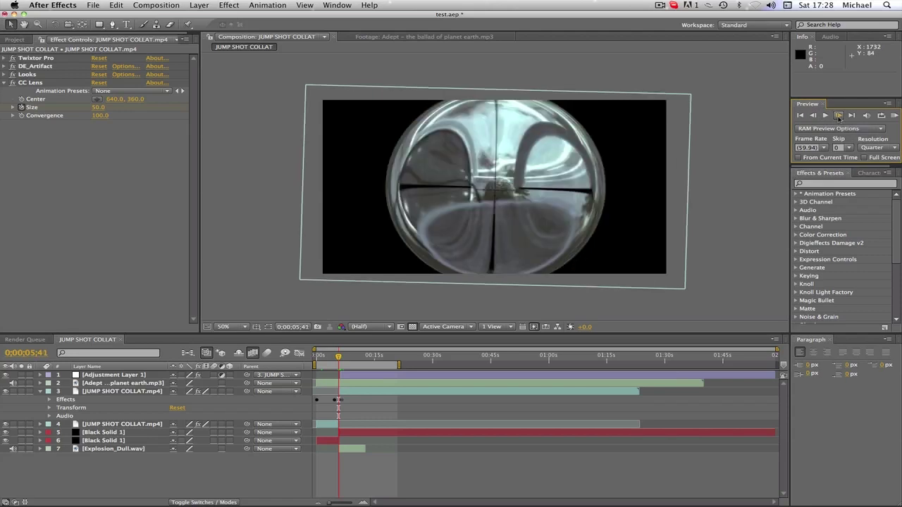
click(838, 116)
click(838, 116)
click(837, 116)
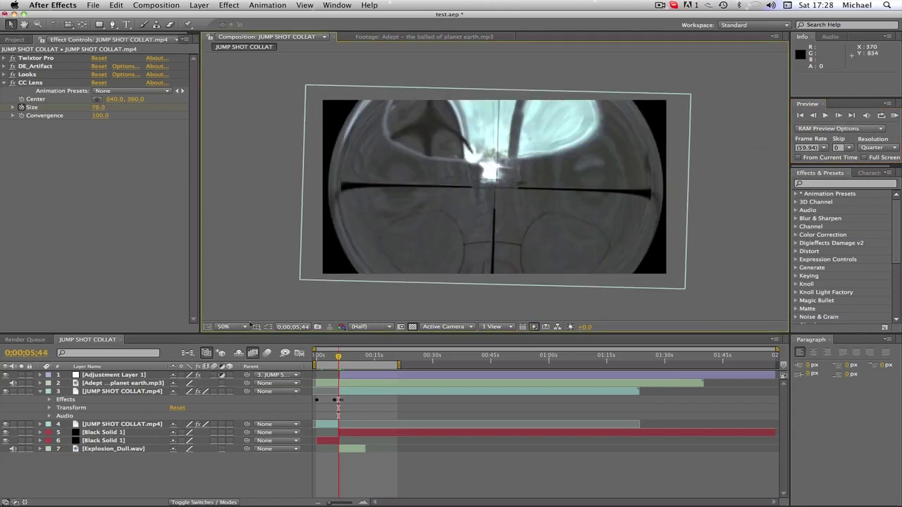
- Delete the CC Lens effect from the layer 3 JUMP SHOT COLLAT.mp4 clip
click(49, 399)
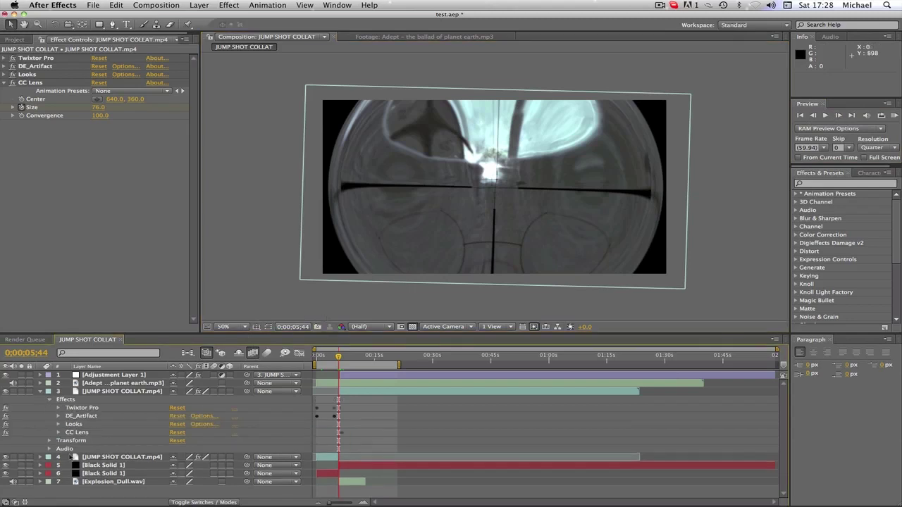
click(74, 432)
key(Delete)
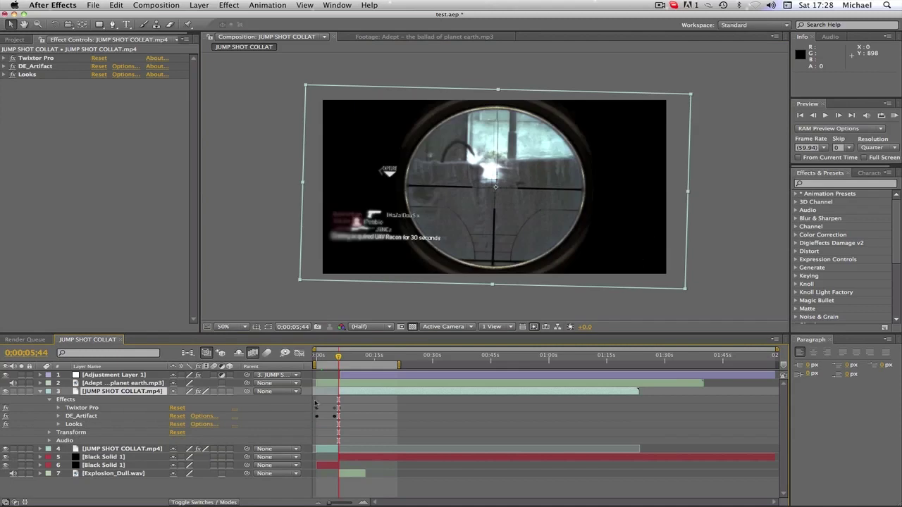
- Scrub the footage around the cut between the two JUMP SHOT COLLAT.mp4 clips and collapse the layer 3 properties
drag(339, 357, 337, 357)
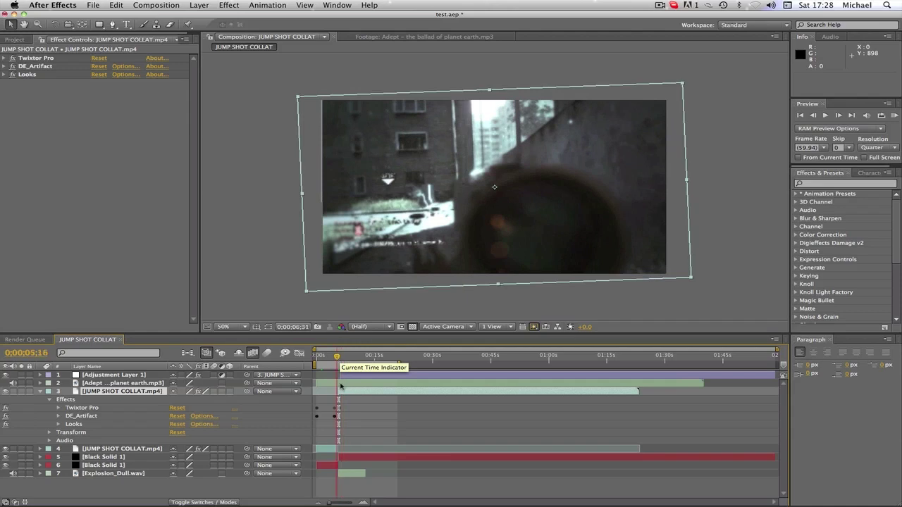
click(121, 457)
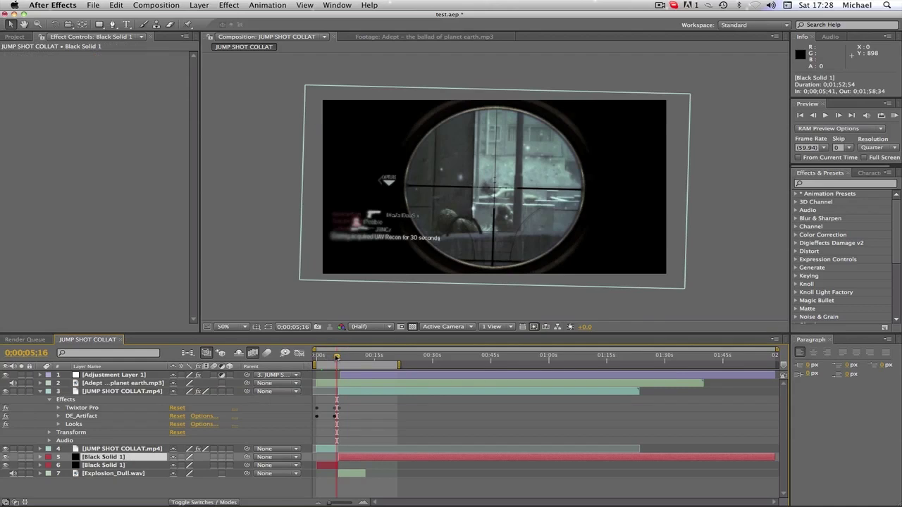
drag(337, 357, 339, 358)
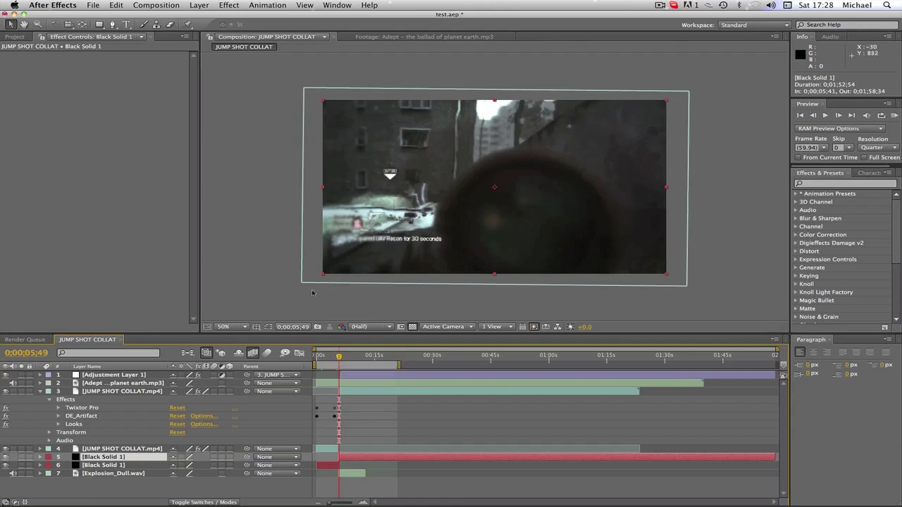
click(40, 392)
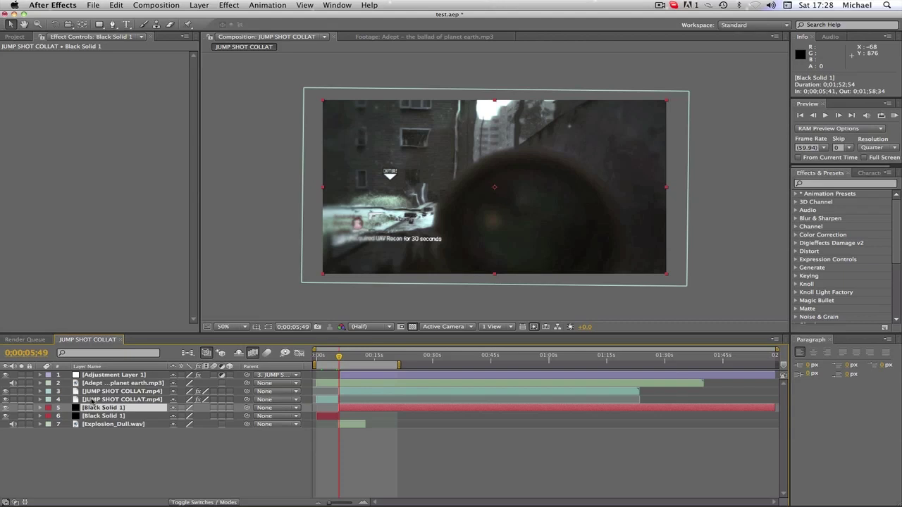
click(122, 445)
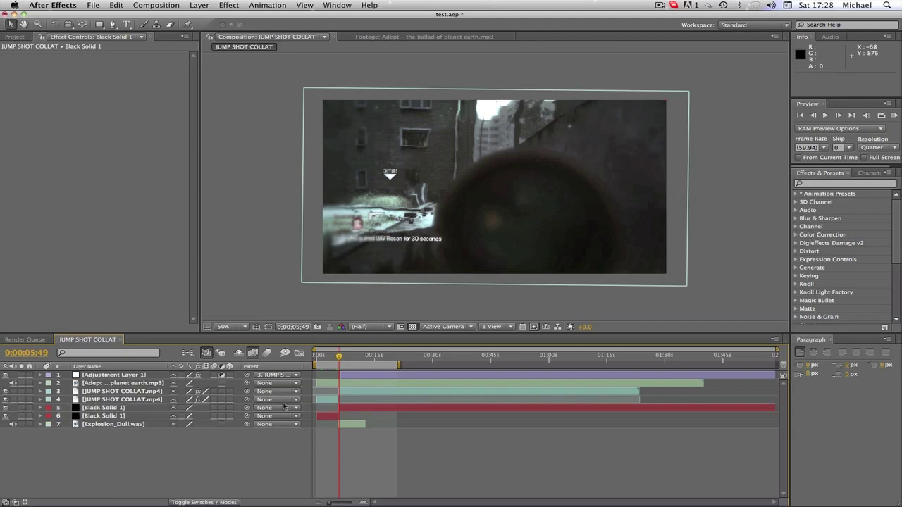
- Hide the layer 4 JUMP SHOT COLLAT.mp4 clip and place the playhead on the layer 3 clip's first frame at 0;00;05;41
click(99, 391)
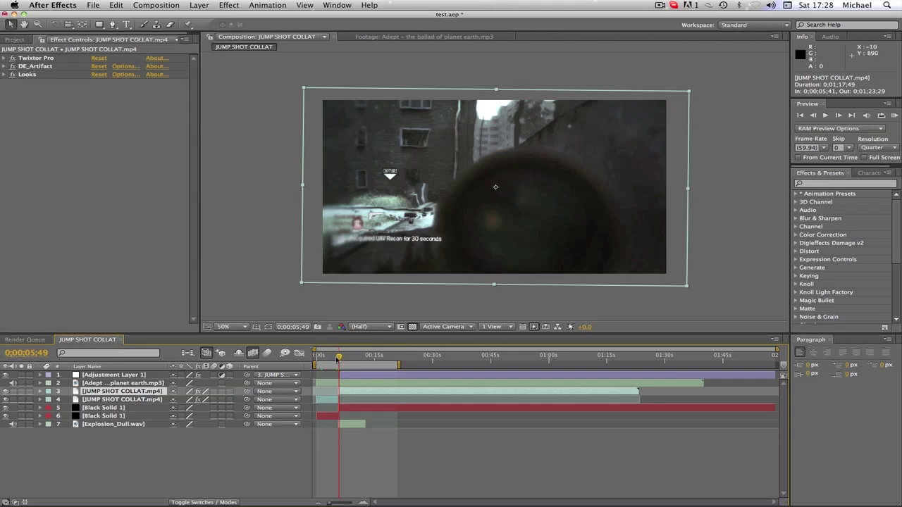
click(813, 116)
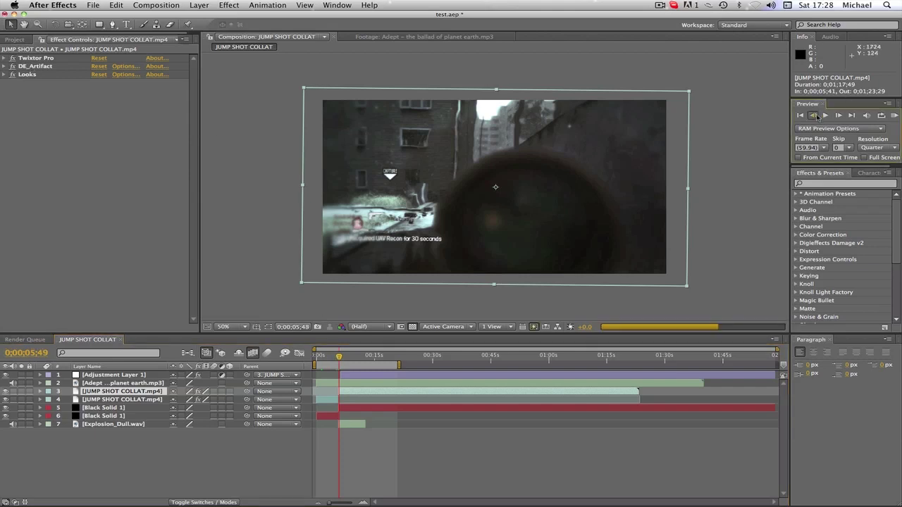
click(813, 115)
click(814, 116)
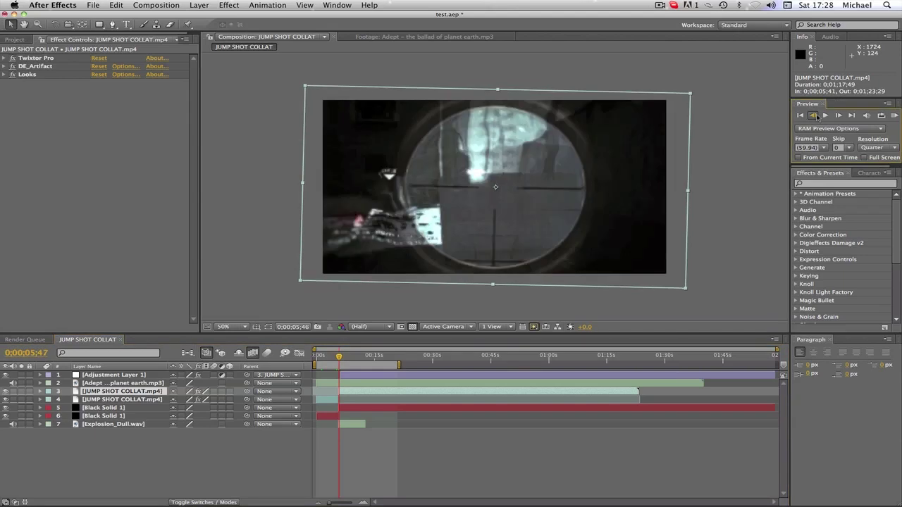
click(813, 115)
click(814, 115)
click(814, 116)
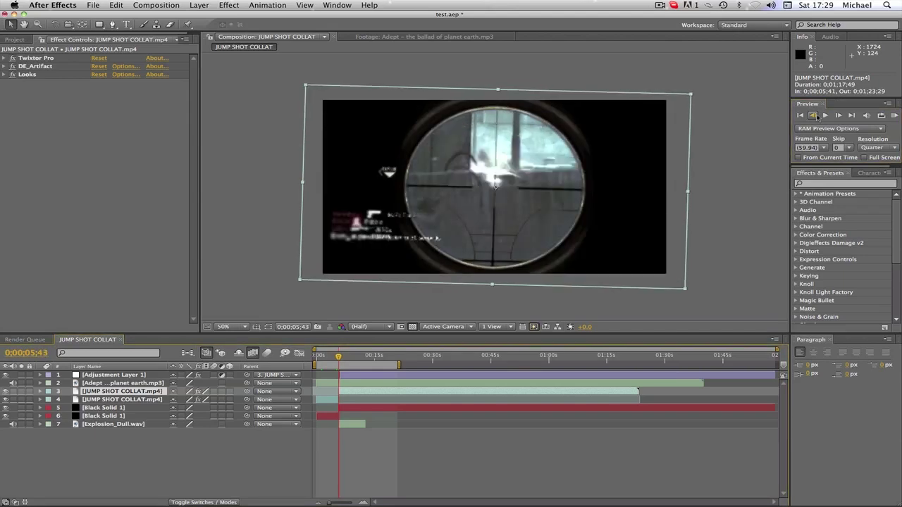
click(814, 115)
click(814, 115)
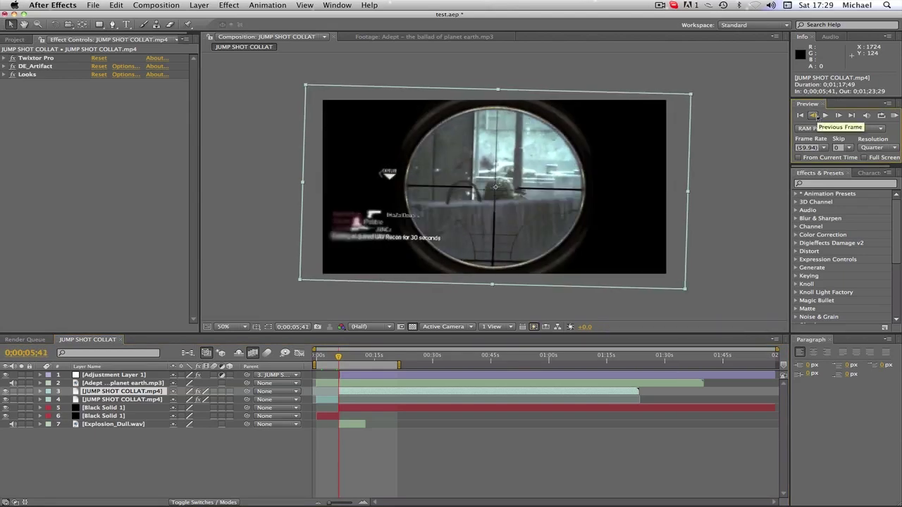
click(813, 115)
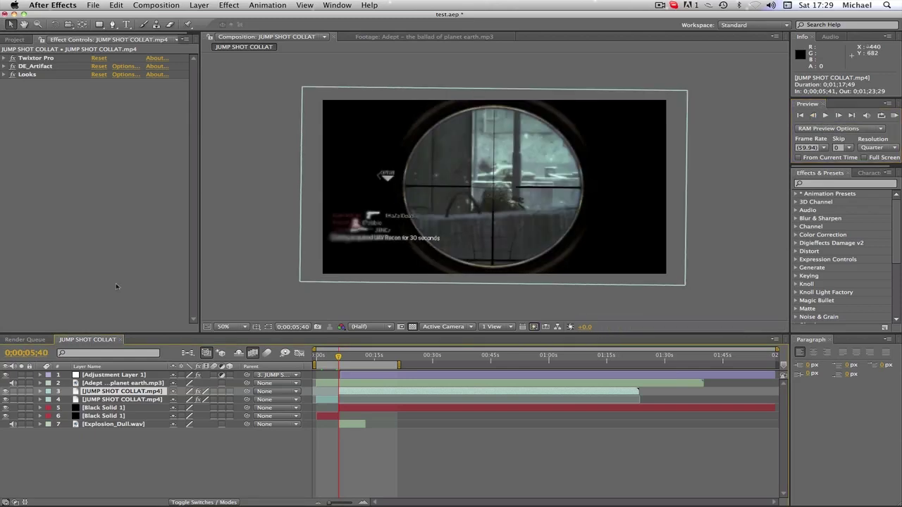
click(7, 399)
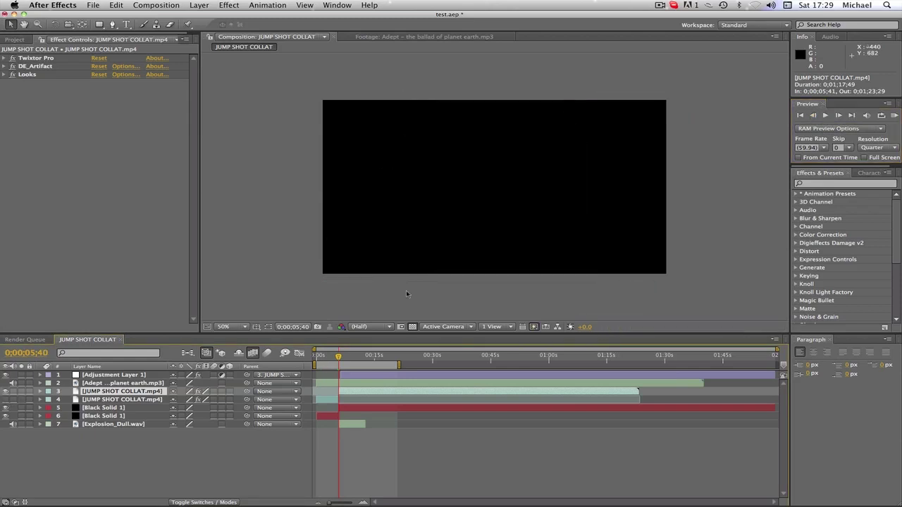
click(837, 116)
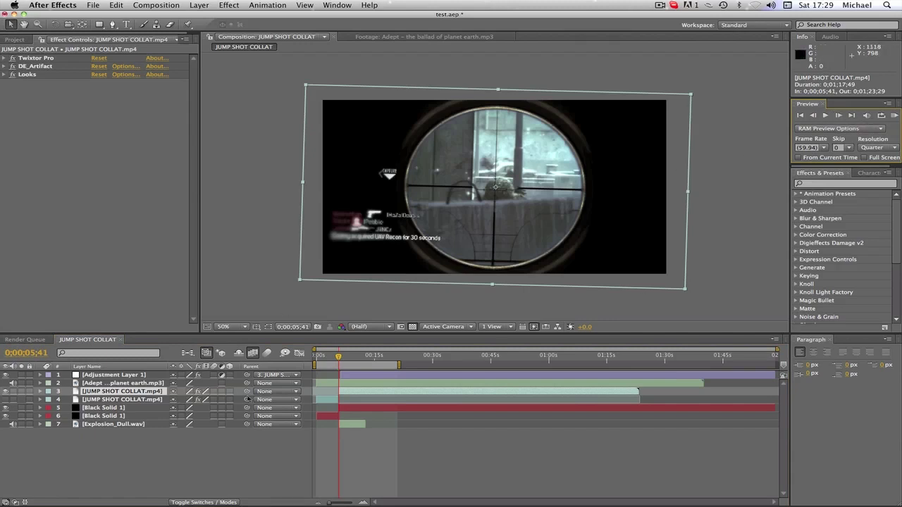
- Expand the layer 3 clip's Twixtor Pro settings and enlarge the timeline area to show them
click(34, 395)
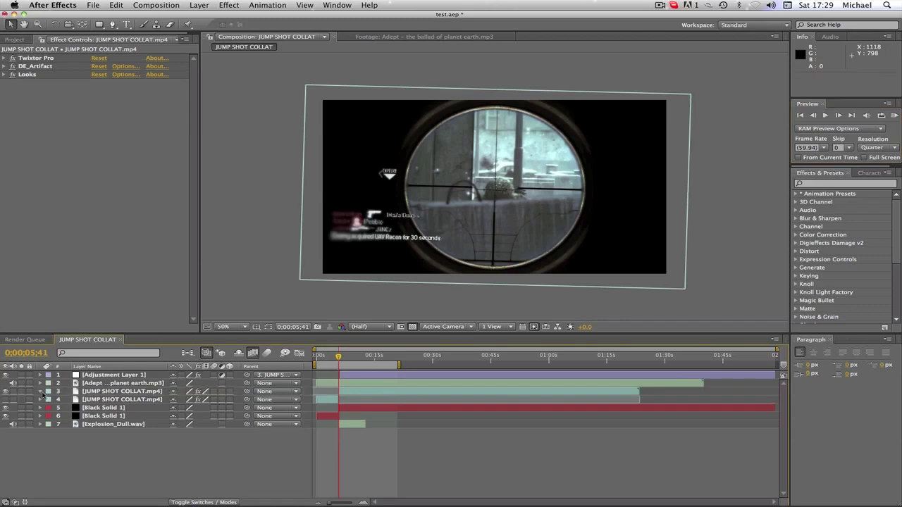
click(39, 391)
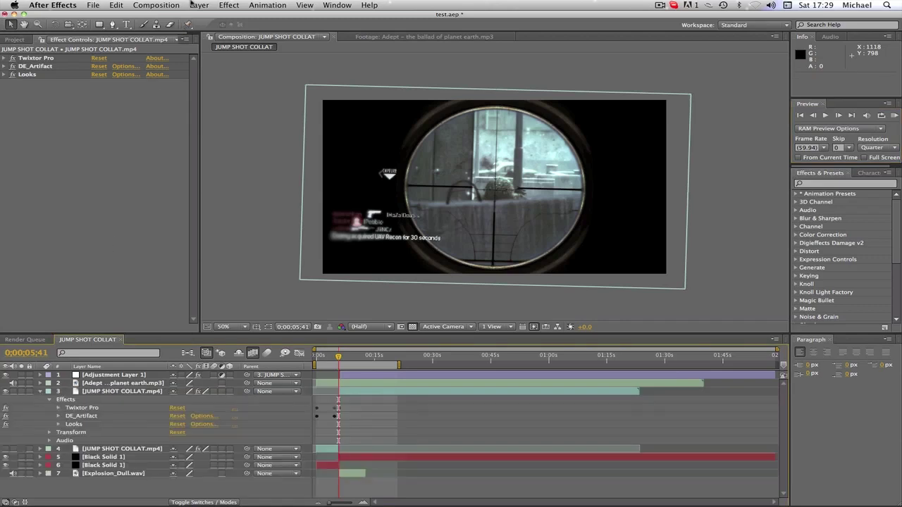
click(58, 408)
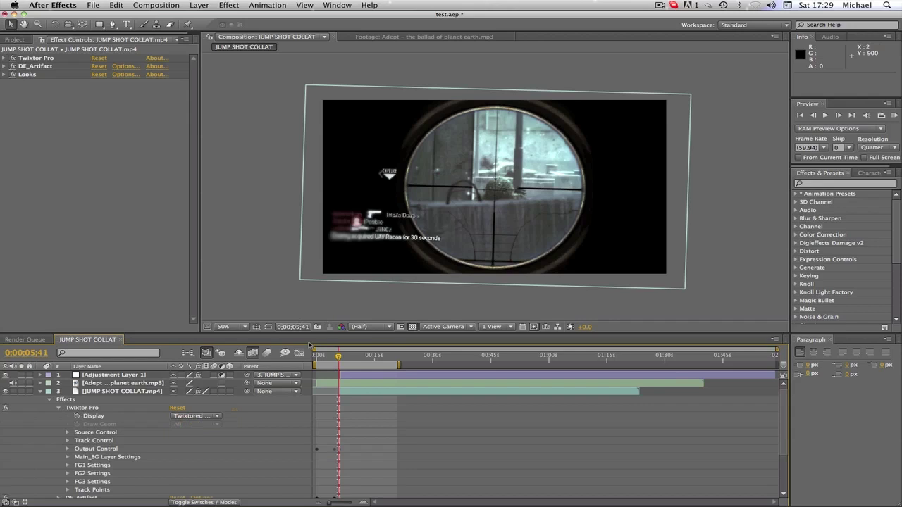
drag(316, 332, 324, 265)
click(229, 5)
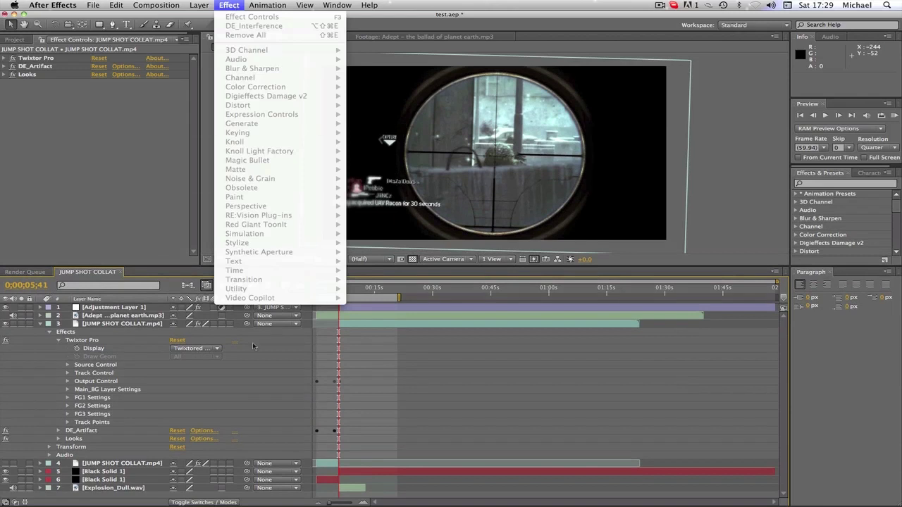
click(131, 325)
click(131, 325)
click(228, 5)
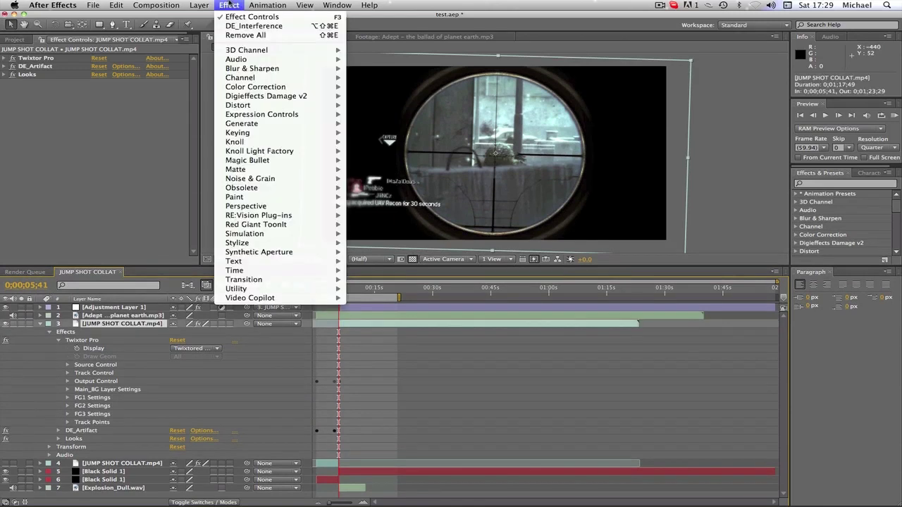
mouse_move(270, 124)
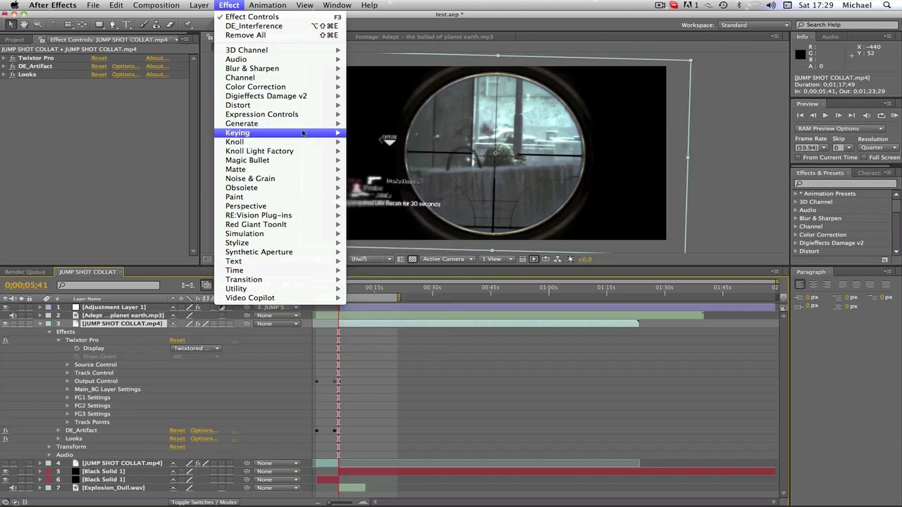
mouse_move(265, 237)
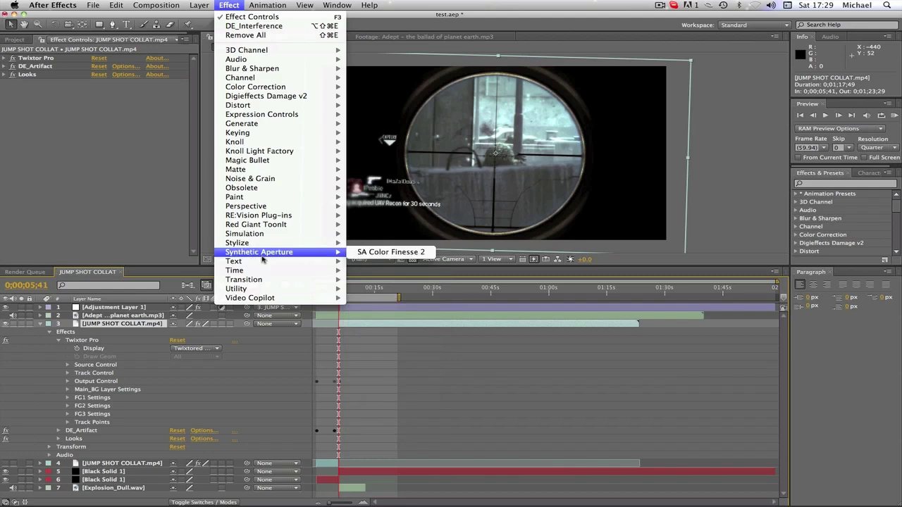
mouse_move(266, 73)
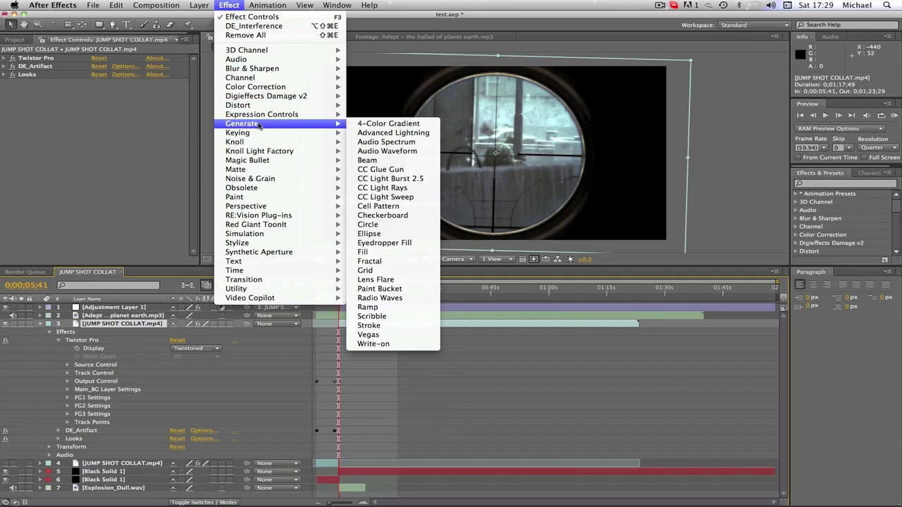
mouse_move(262, 181)
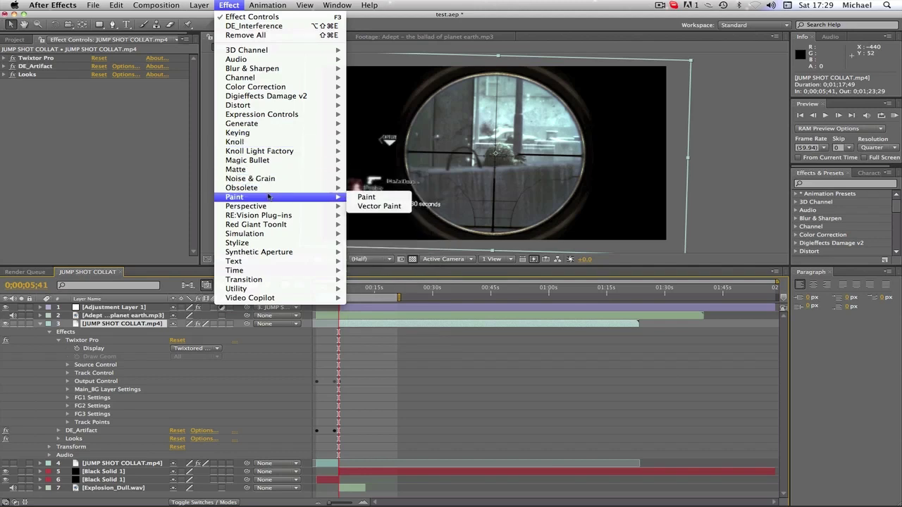
mouse_move(275, 206)
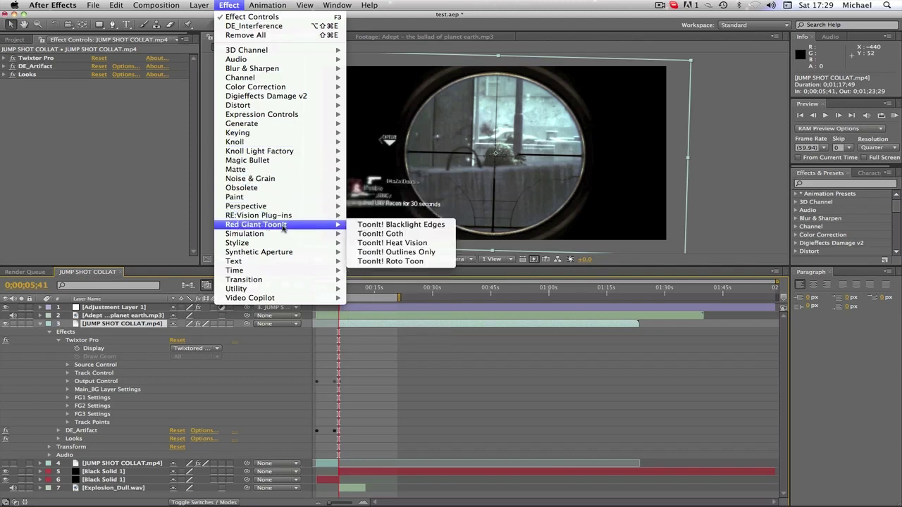
- Search the effects for "lens" and apply CC Lens to the layer 3 JUMP SHOT COLLAT.mp4 clip
click(847, 183)
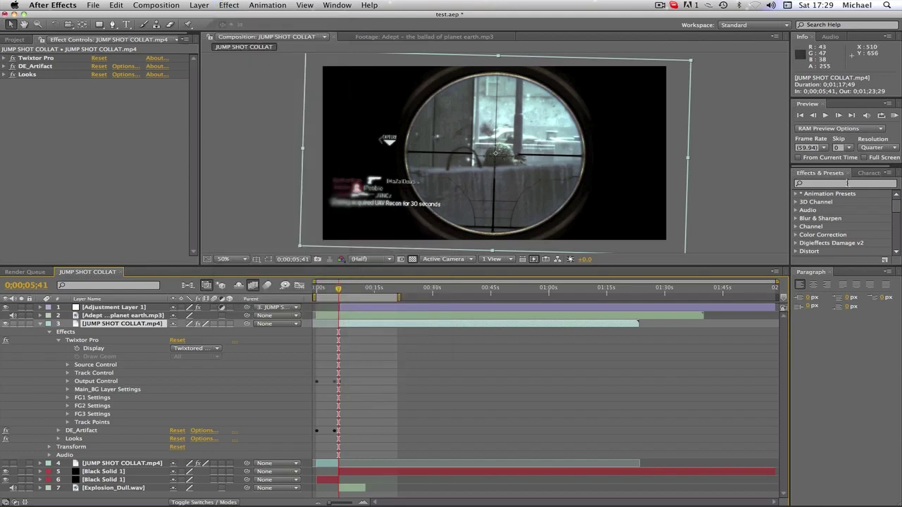
text(lenas)
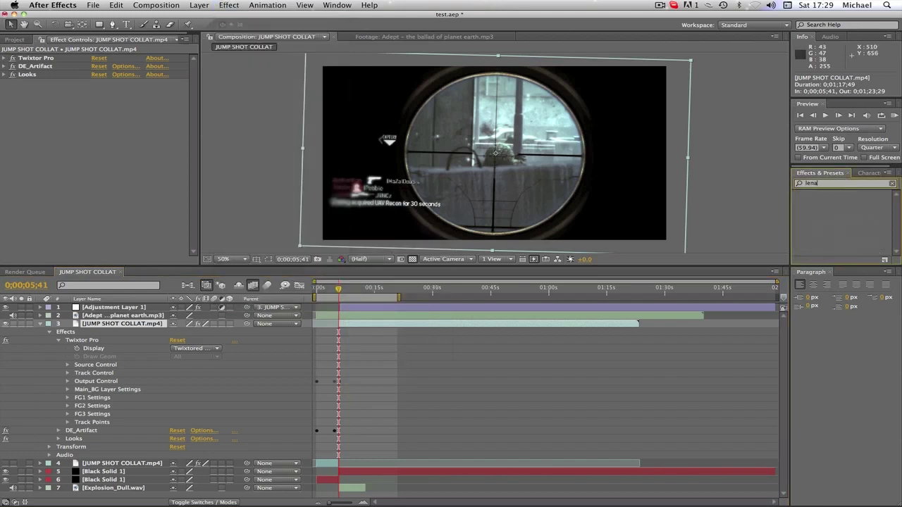
key(BackSpace)
text(s)
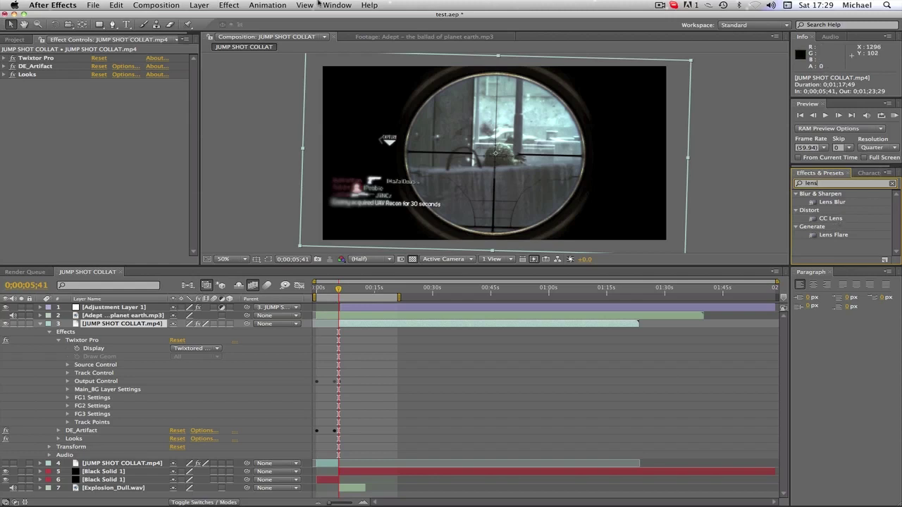
click(233, 5)
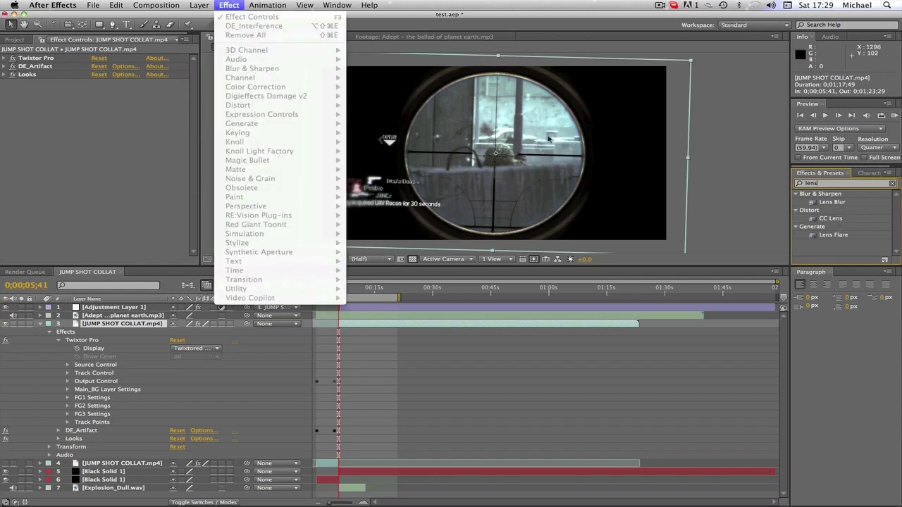
click(849, 249)
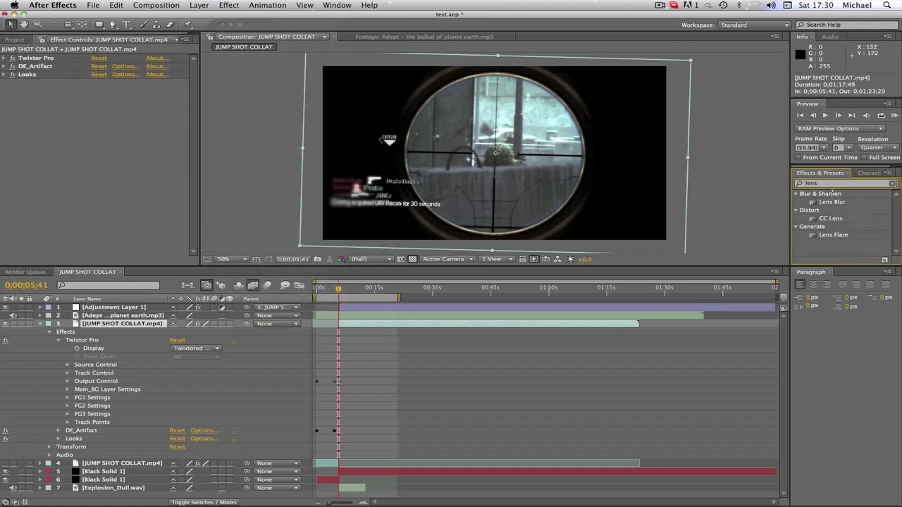
drag(829, 218, 134, 325)
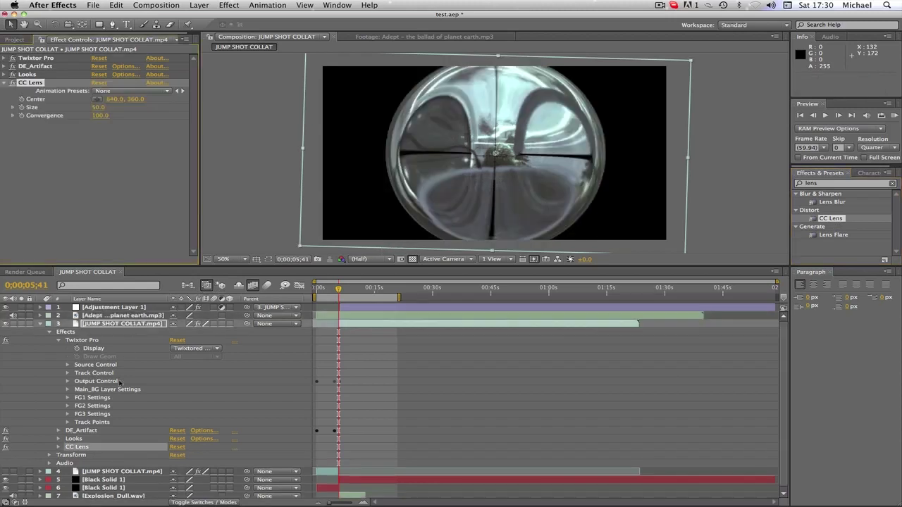
- Collapse Twixtor Pro, expand the layer 3 clip's CC Lens settings and start keyframing Size and Convergence at 0;00;05;41
click(58, 341)
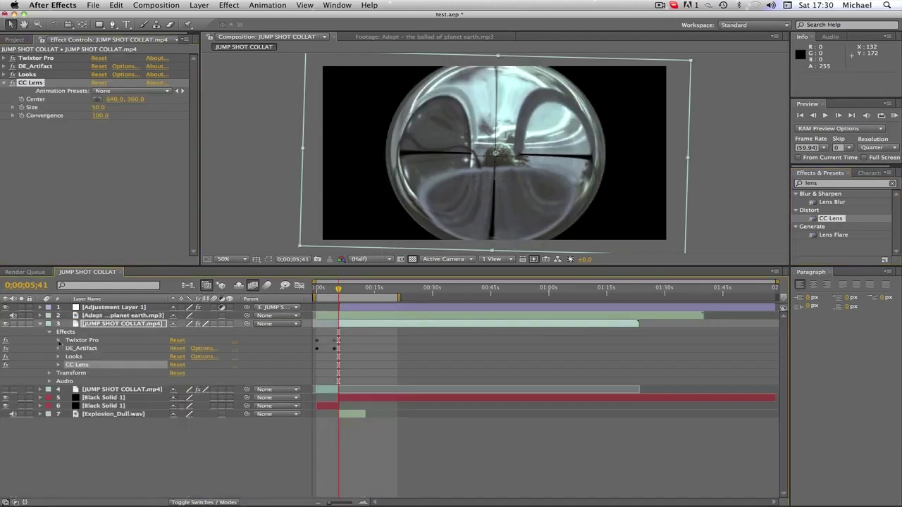
click(58, 364)
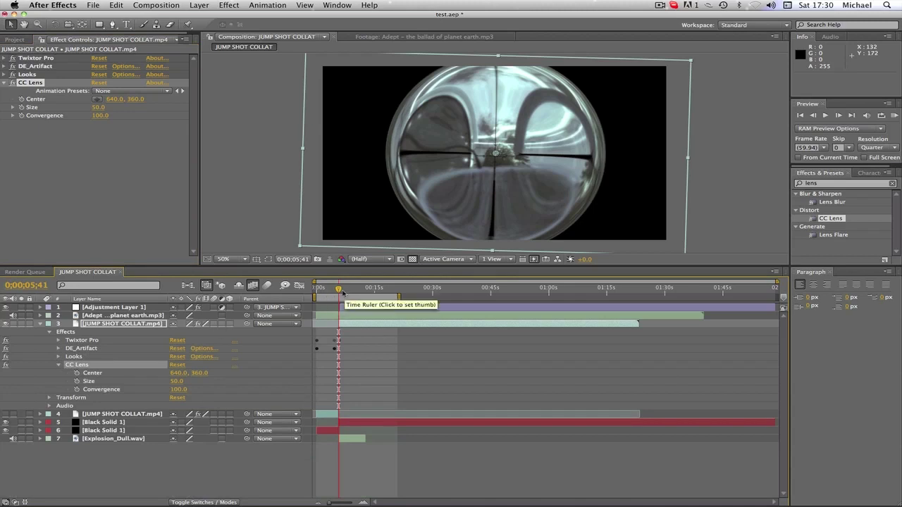
click(77, 373)
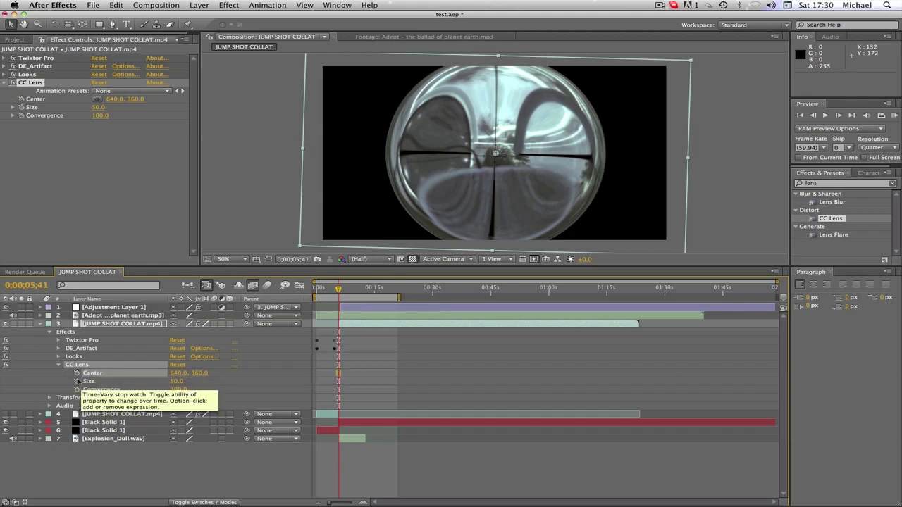
click(77, 382)
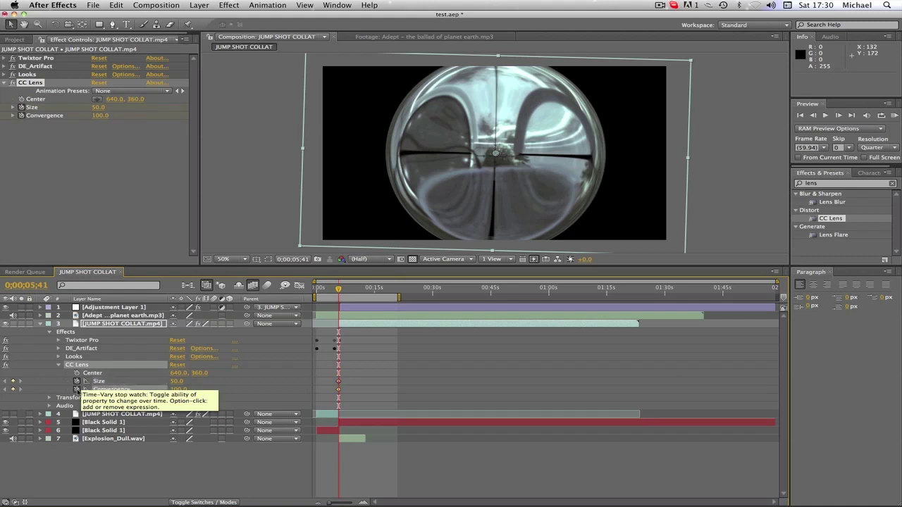
click(77, 389)
- Try a CC Lens Size of 0 at the layer 3 clip's first frame and undo the change
drag(176, 381, 3, 395)
click(78, 390)
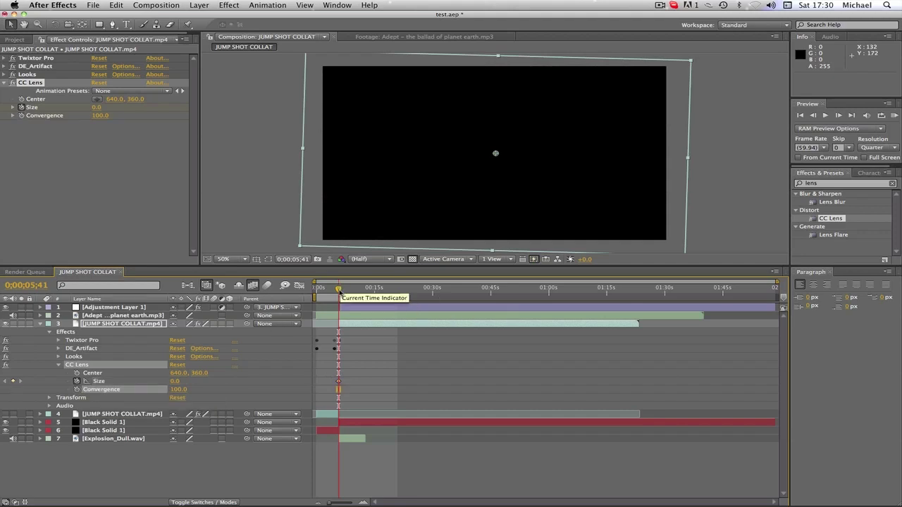
drag(338, 289, 339, 289)
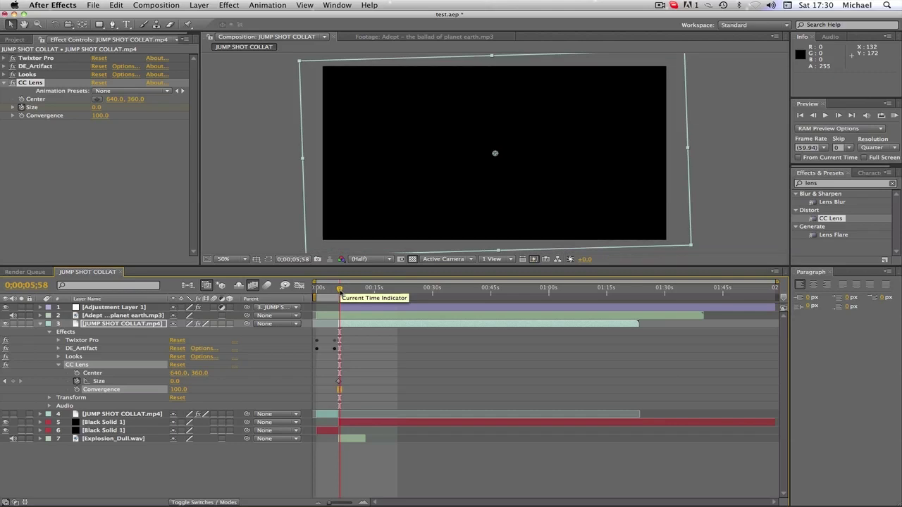
drag(340, 289, 335, 289)
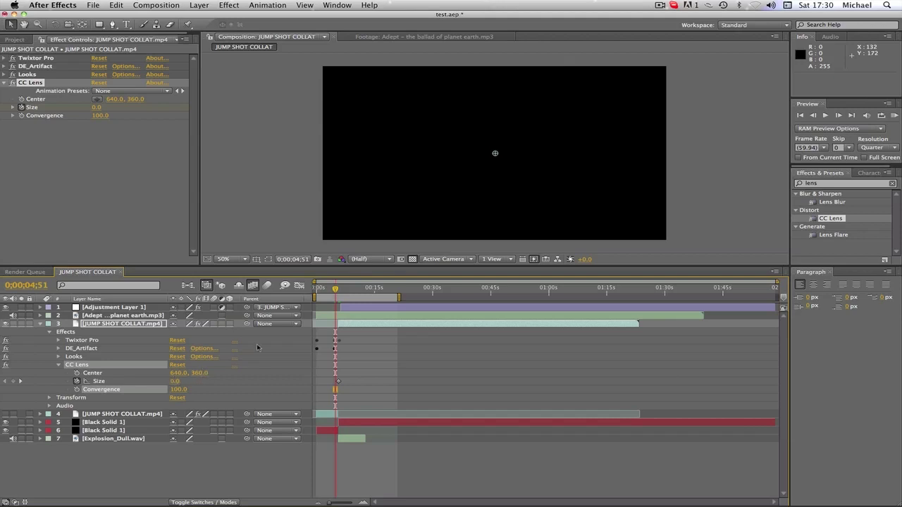
drag(335, 290, 339, 290)
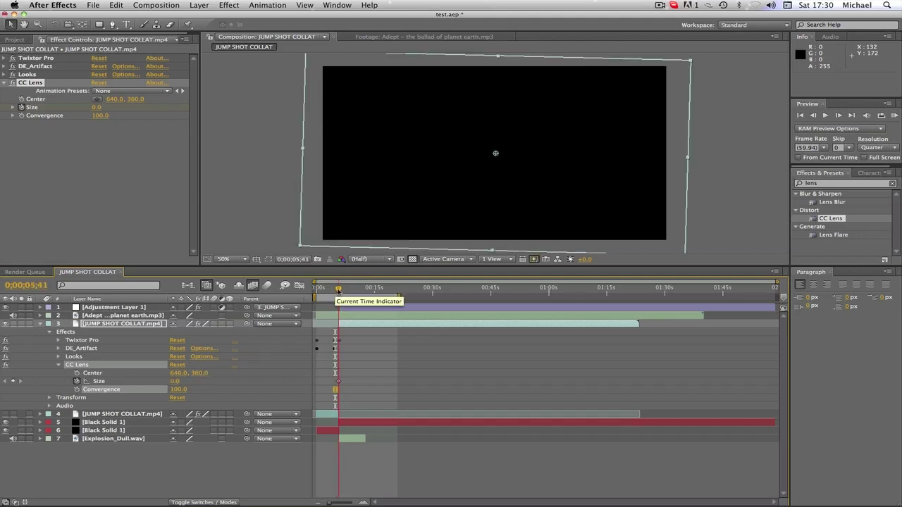
key(super+z)
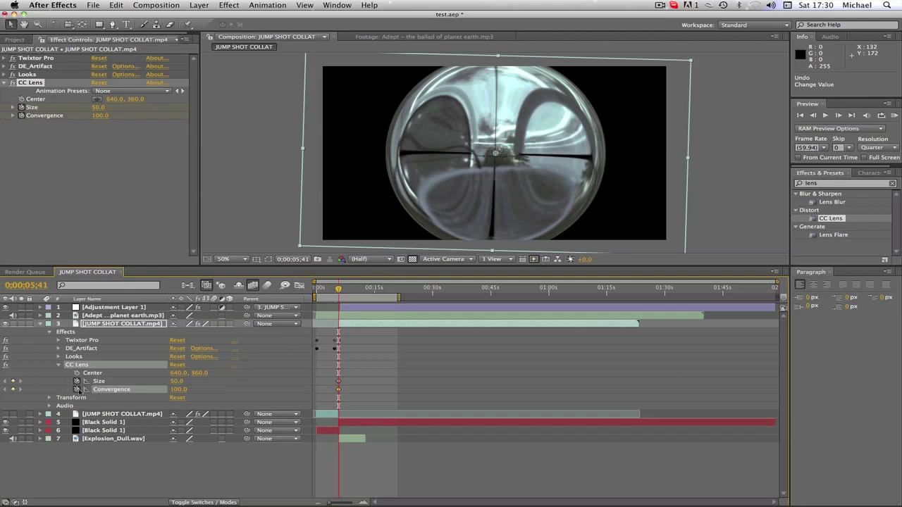
- Turn off keyframing for CC Lens Convergence and set a Size keyframe of 500 at 0;00;05;58
click(77, 389)
drag(338, 289, 340, 292)
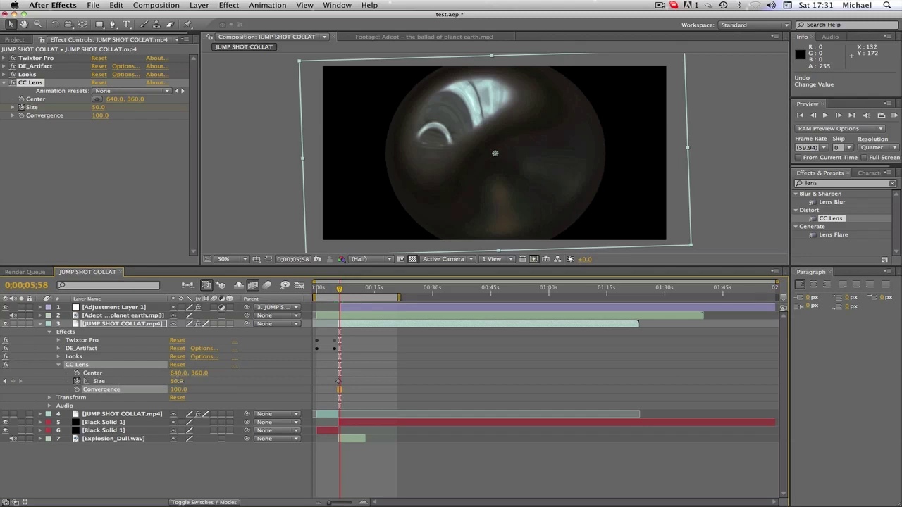
drag(178, 381, 426, 374)
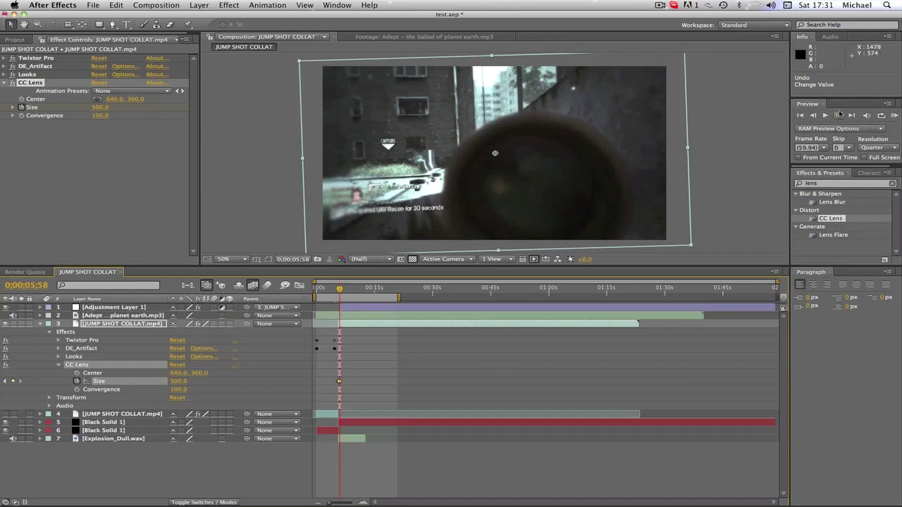
- Step backward frame by frame from 0;00;05;58 to 0;00;05;40 to examine the lens distortion at the start of the clip
click(813, 116)
click(813, 115)
click(813, 115)
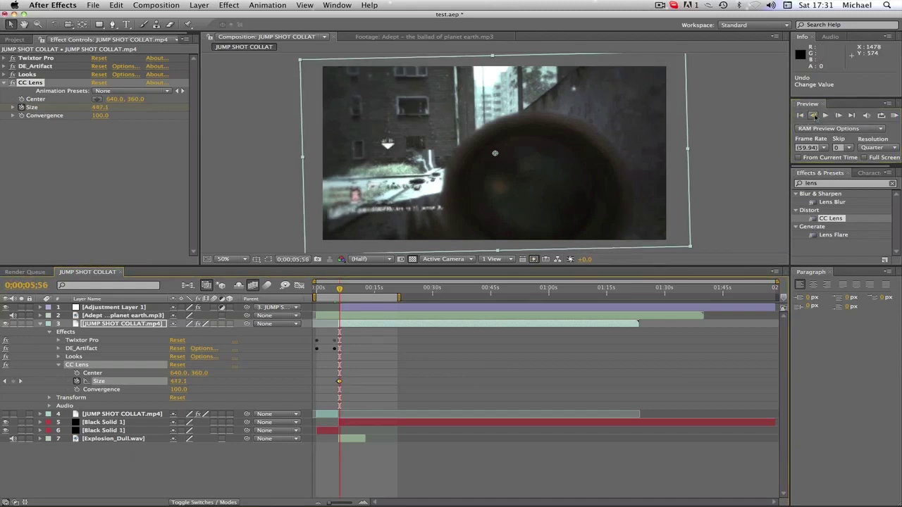
click(812, 115)
click(813, 115)
click(813, 116)
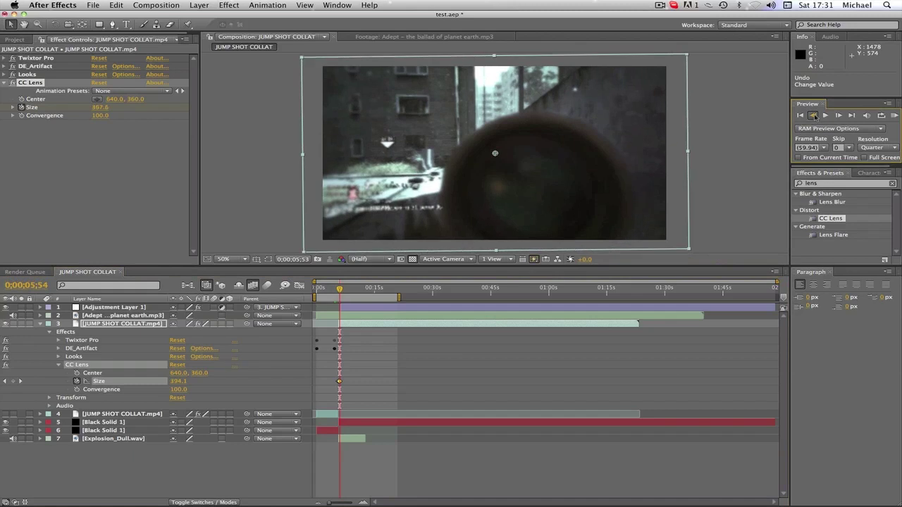
click(813, 116)
click(813, 115)
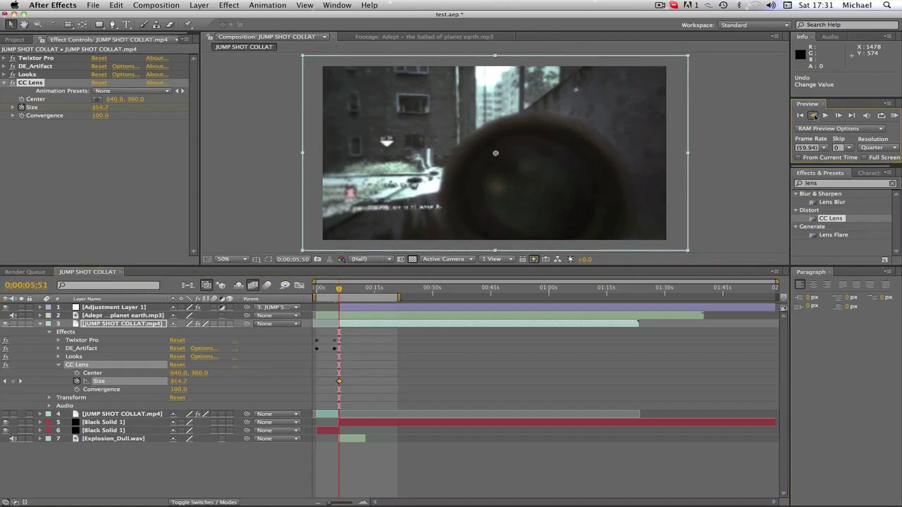
click(813, 116)
click(813, 115)
click(813, 115)
click(813, 116)
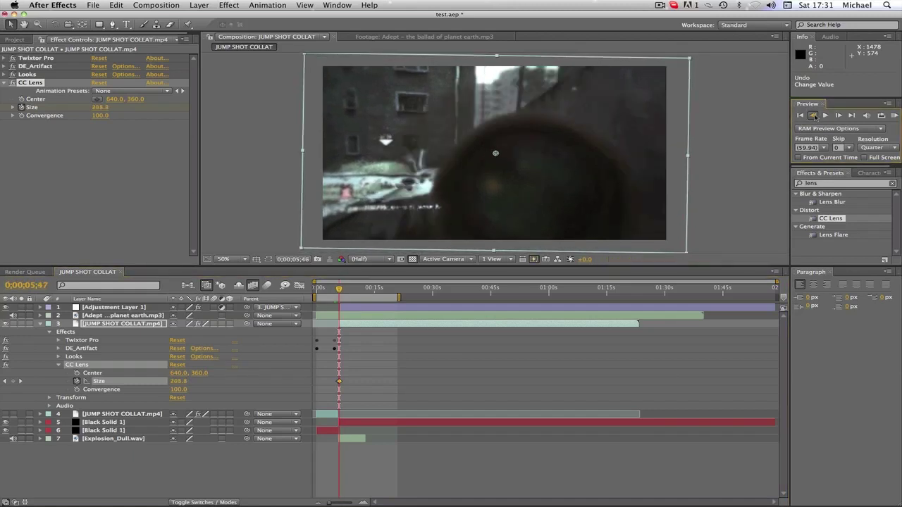
click(813, 115)
click(813, 116)
click(813, 115)
click(813, 115)
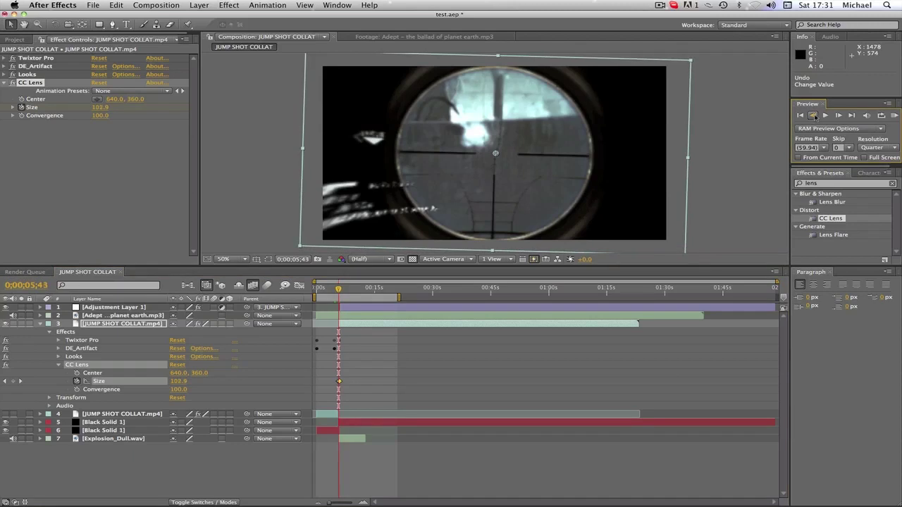
click(813, 115)
click(813, 115)
click(813, 116)
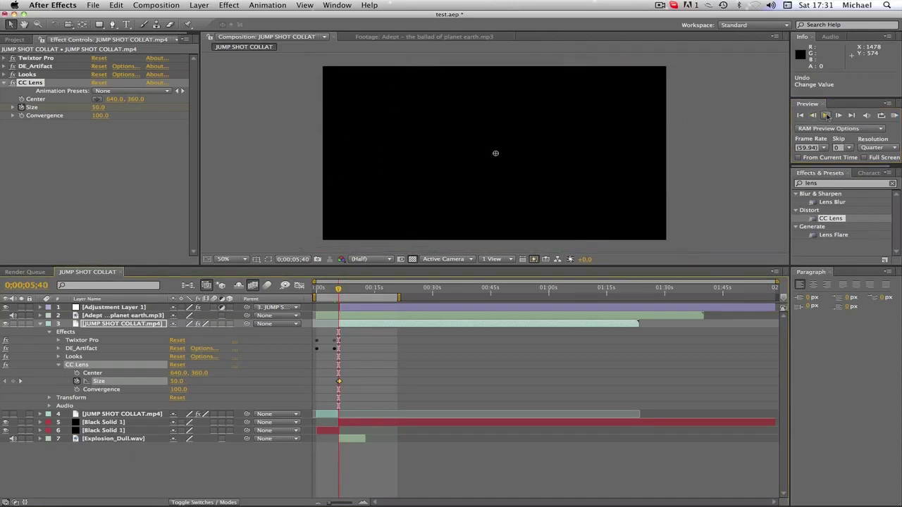
- Step forward frame by frame from 0;00;05;40 to 0;00;05;49 to check how quickly the lens distortion opens up
click(839, 115)
click(838, 116)
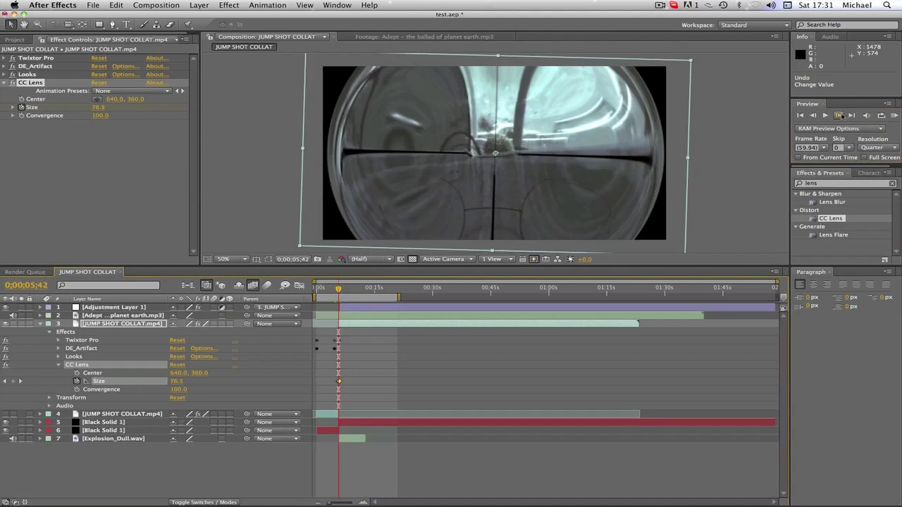
click(838, 116)
click(838, 115)
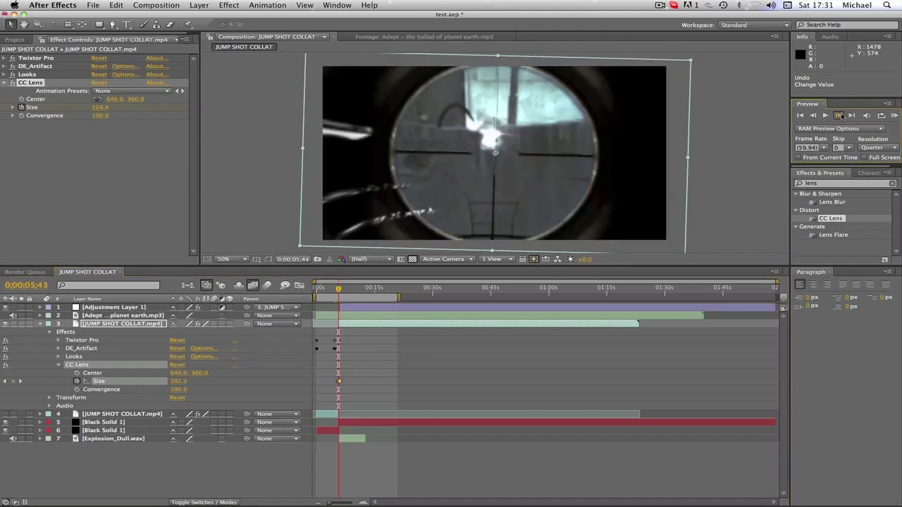
click(839, 115)
click(839, 116)
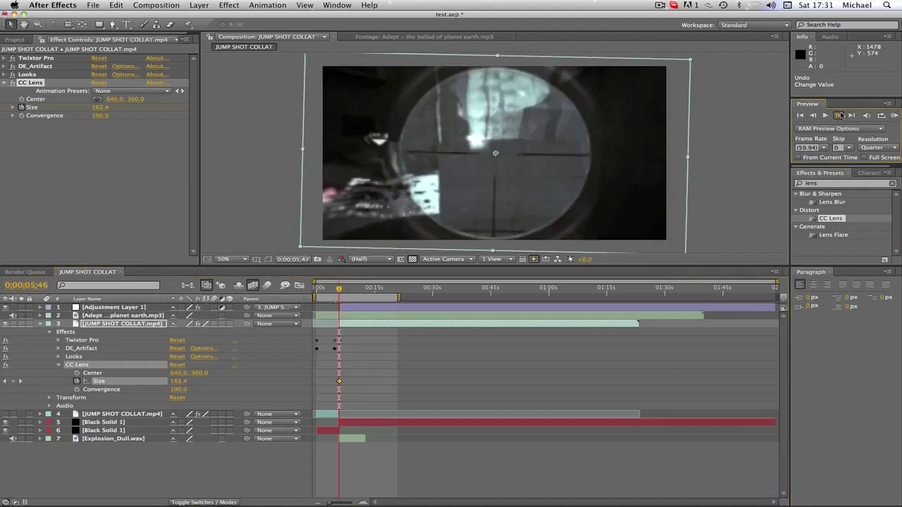
click(839, 115)
click(839, 115)
click(839, 116)
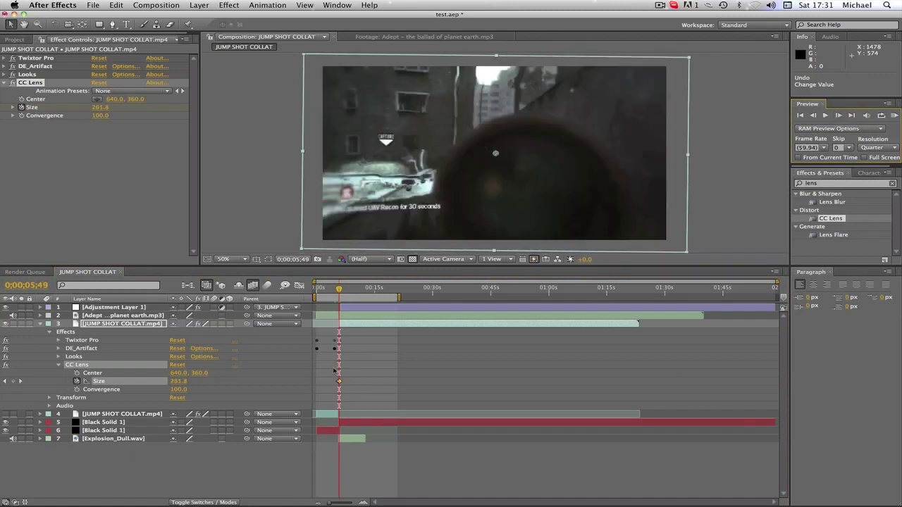
- Move the layer 3 clip's ending CC Lens Size keyframe to 0;00;06;15 to lengthen the transition
drag(339, 382, 341, 381)
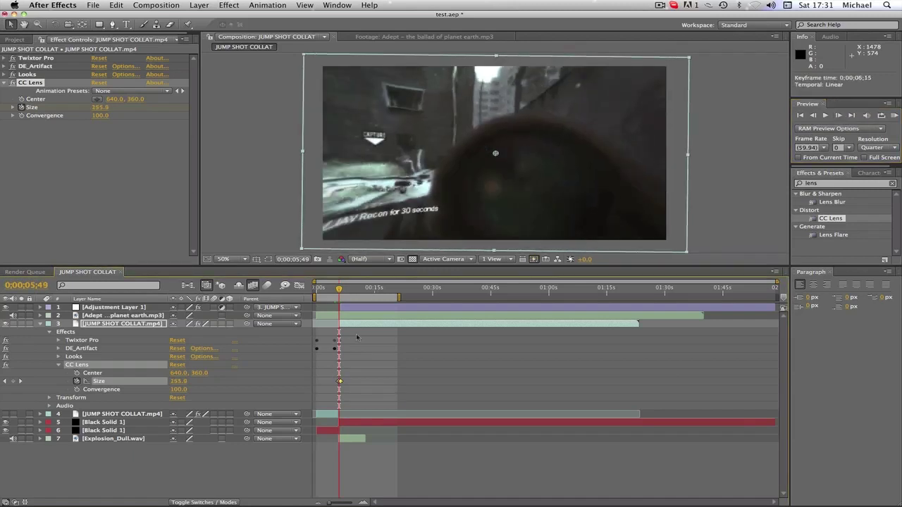
- Check the end of the layer 3 clip's lens transition from 0;00;06;14 to 0;00;06;16
drag(339, 290, 340, 291)
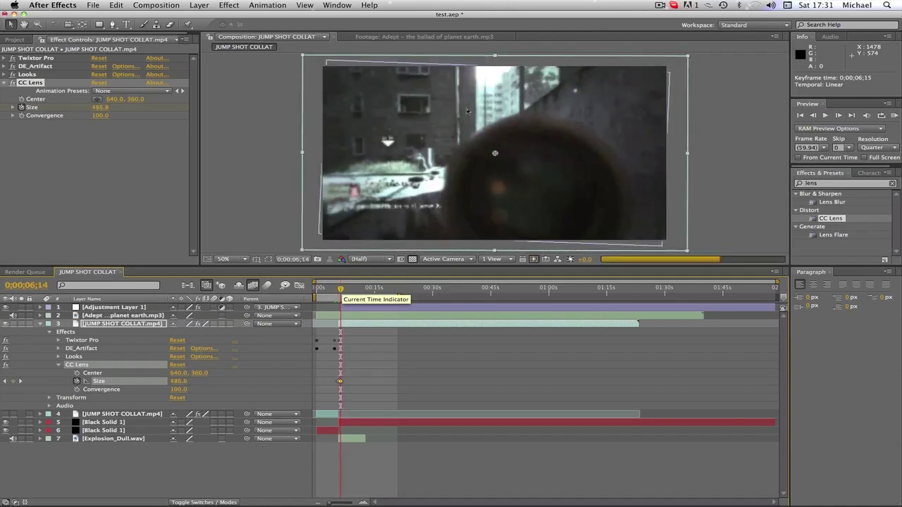
click(839, 115)
click(838, 115)
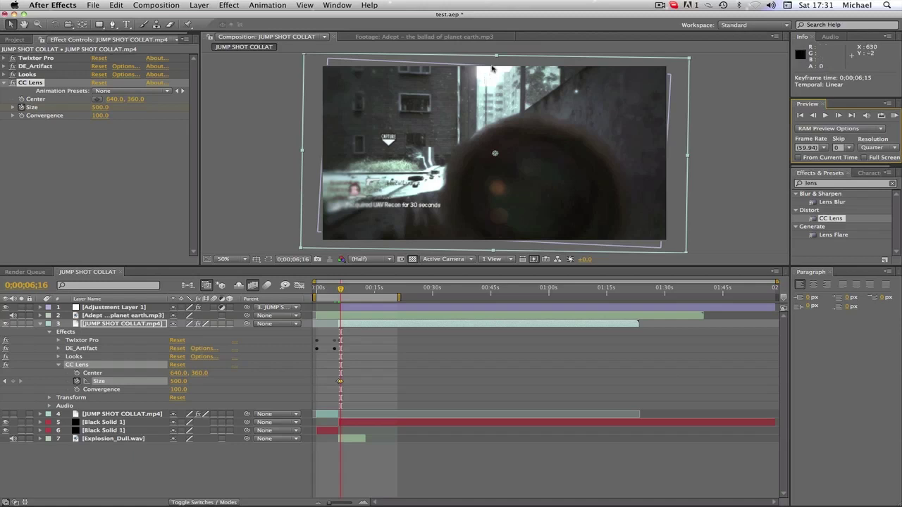
click(218, 5)
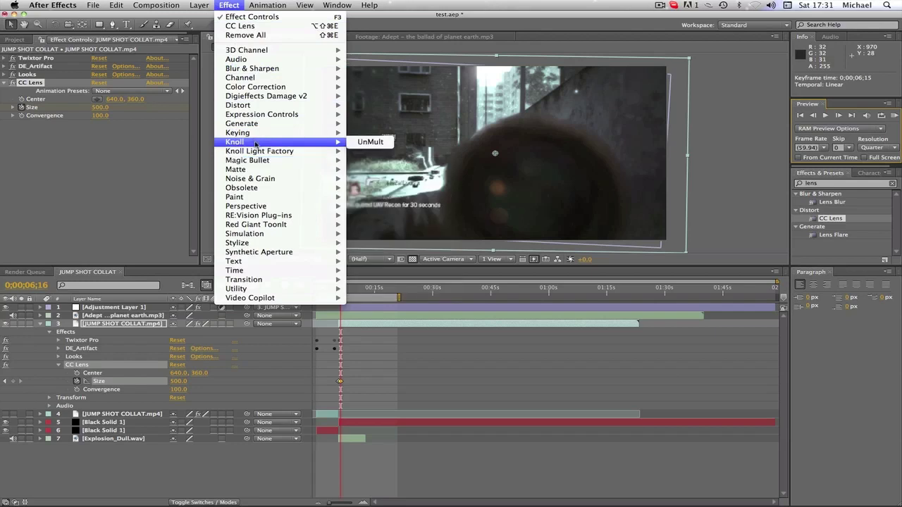
click(132, 140)
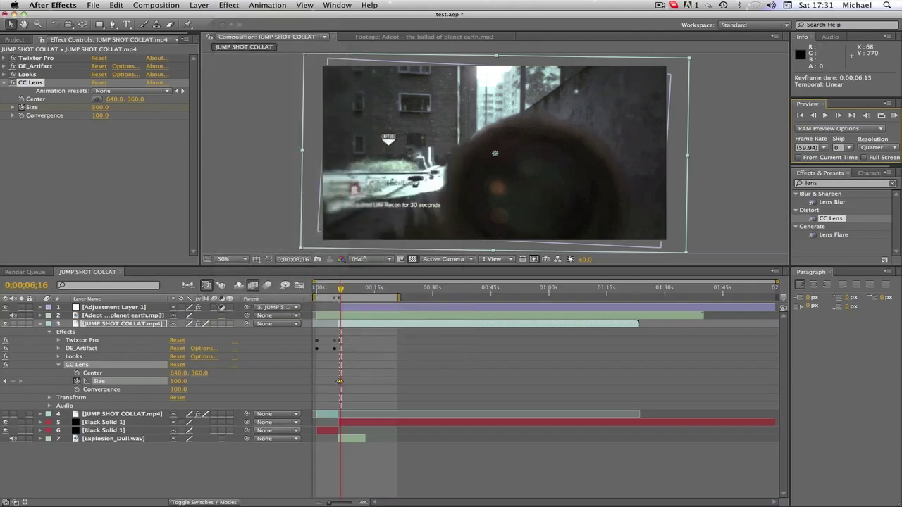
- Go back to the first clip at 0;00;04;34 and turn on visibility for the layer 4 gameplay clip
drag(341, 289, 339, 289)
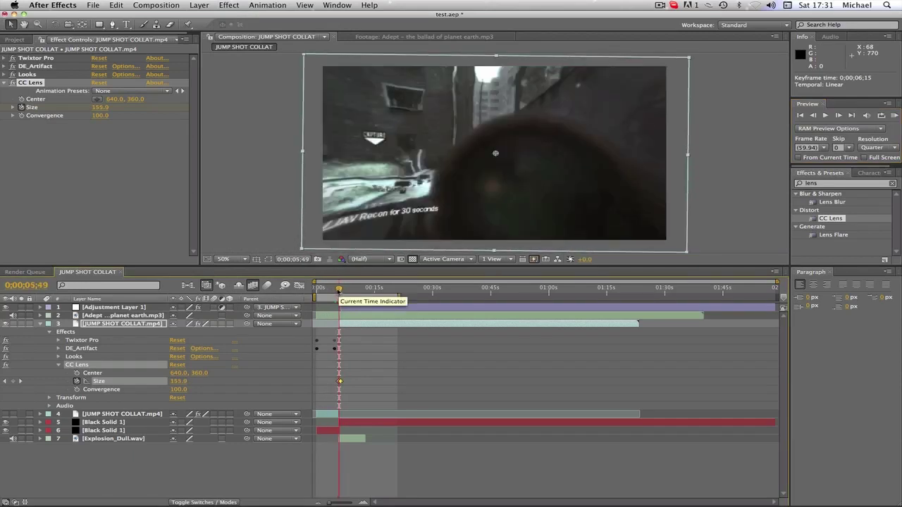
click(59, 365)
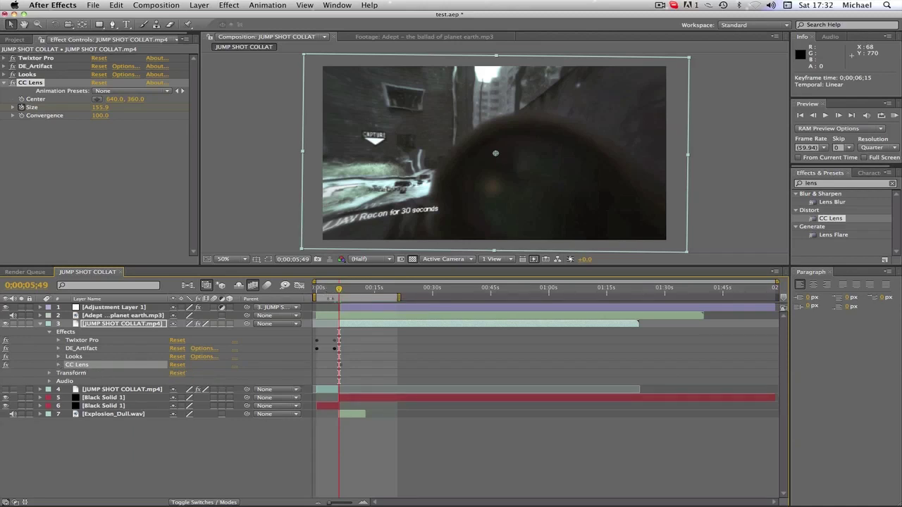
drag(339, 290, 334, 288)
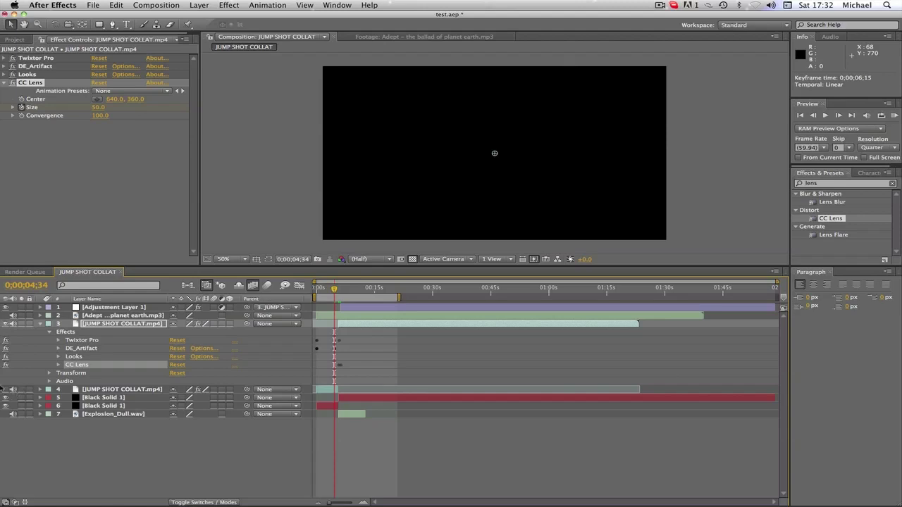
click(5, 389)
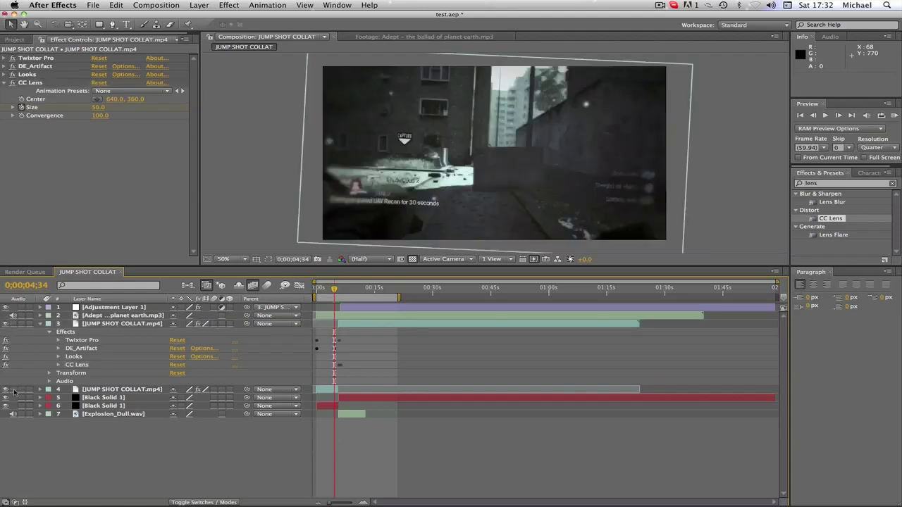
- Move the layer 3 clip's ending CC Lens Size keyframe to 0;00;06;40 and check the distortion at 0;00;06;06
drag(335, 290, 340, 289)
key(ctrl+v)
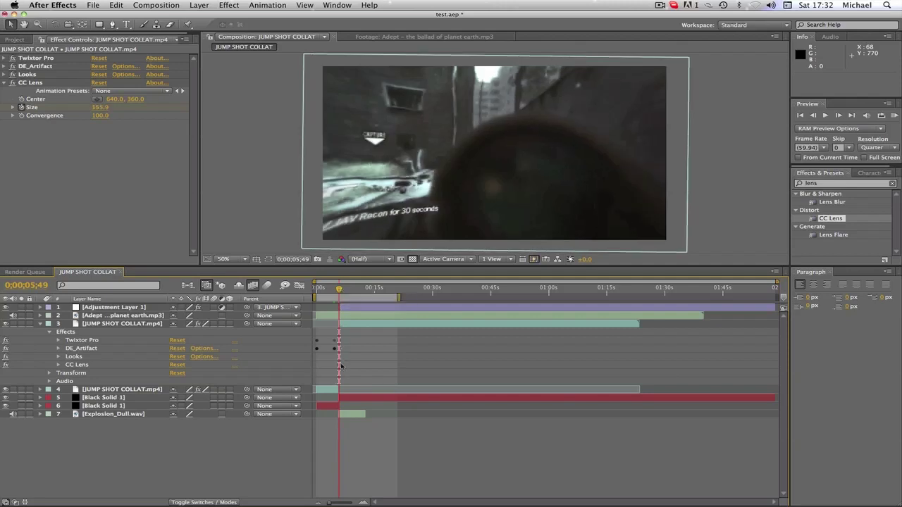
click(59, 365)
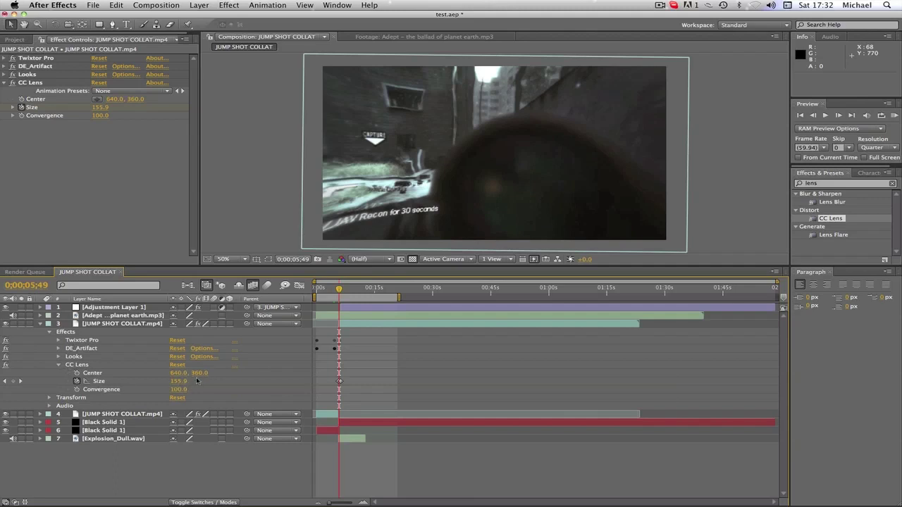
drag(340, 382, 343, 382)
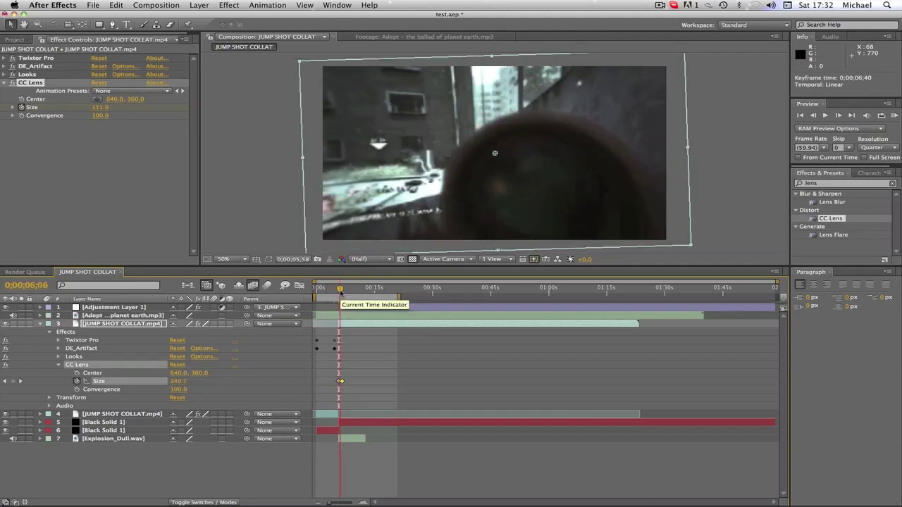
drag(339, 290, 340, 289)
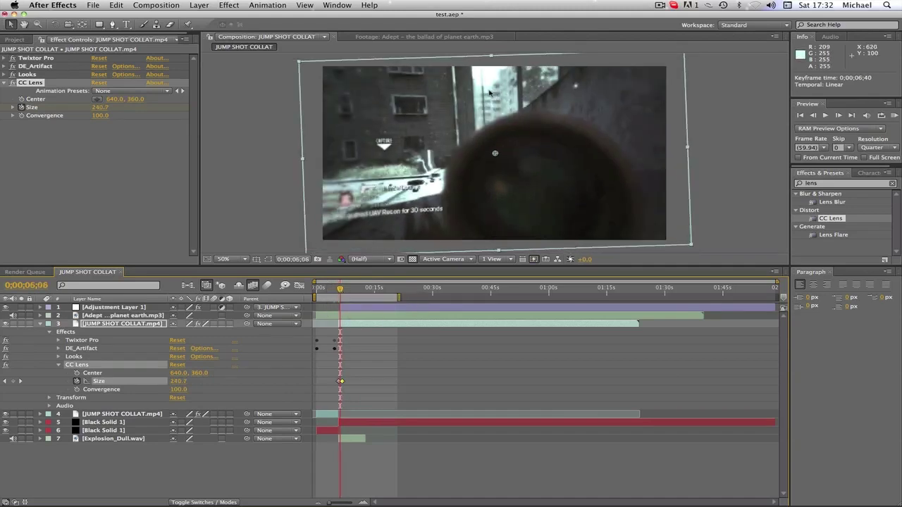
click(60, 365)
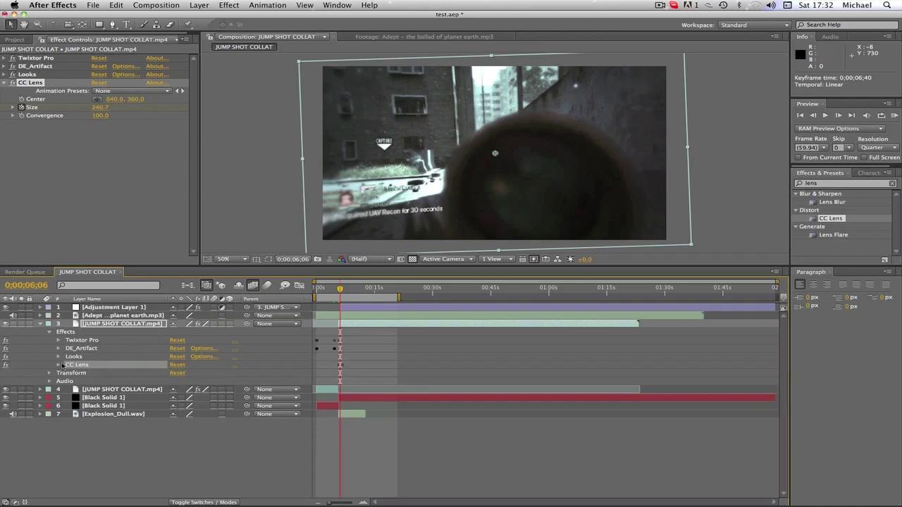
click(662, 5)
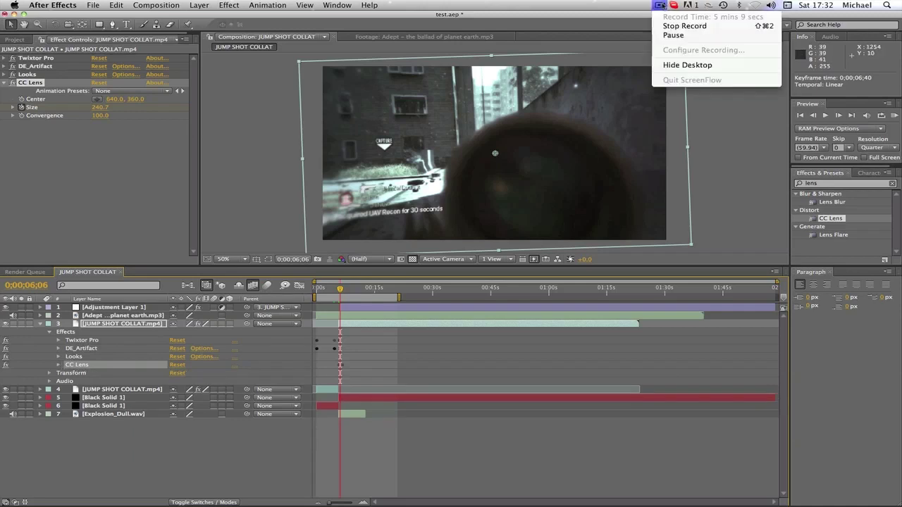
click(658, 5)
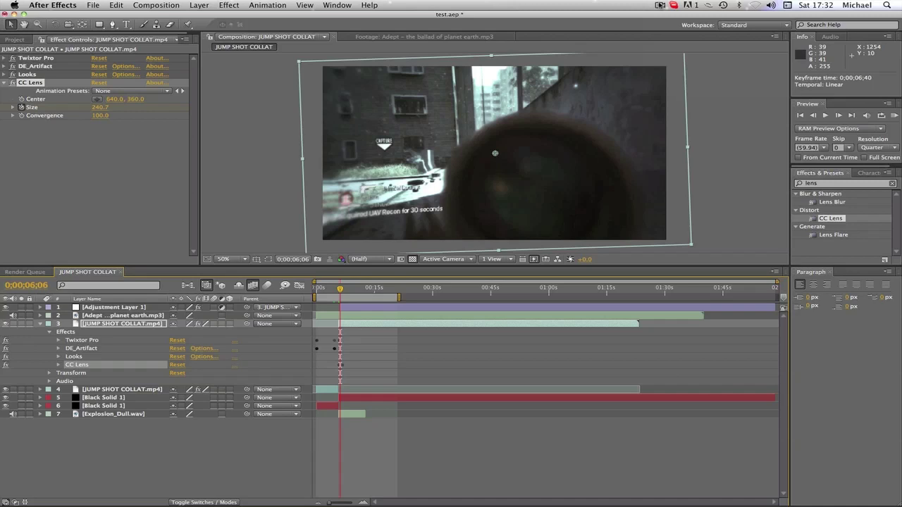
click(662, 5)
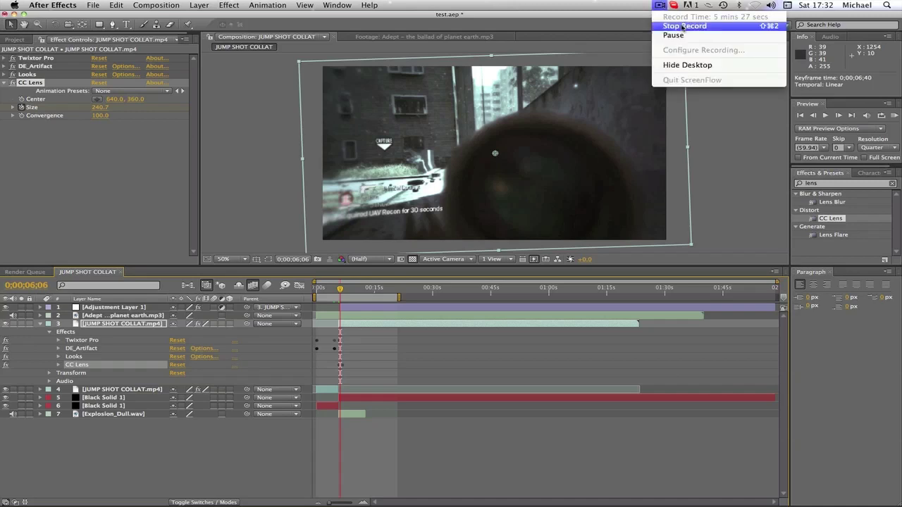